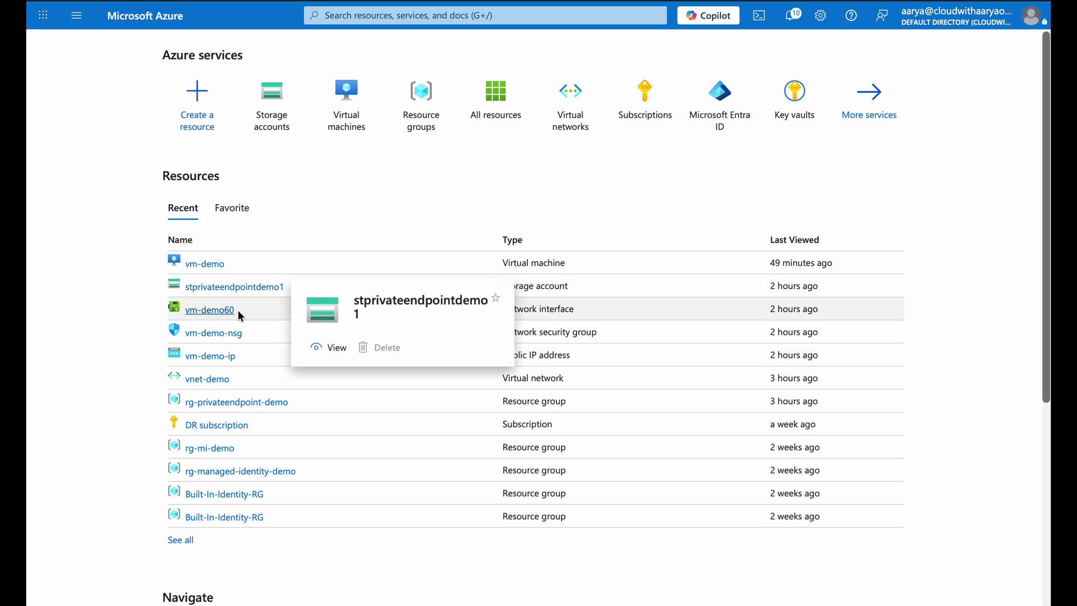
- Open rg-privateendpoint-demo and review vnet-demo's subnets
click(224, 401)
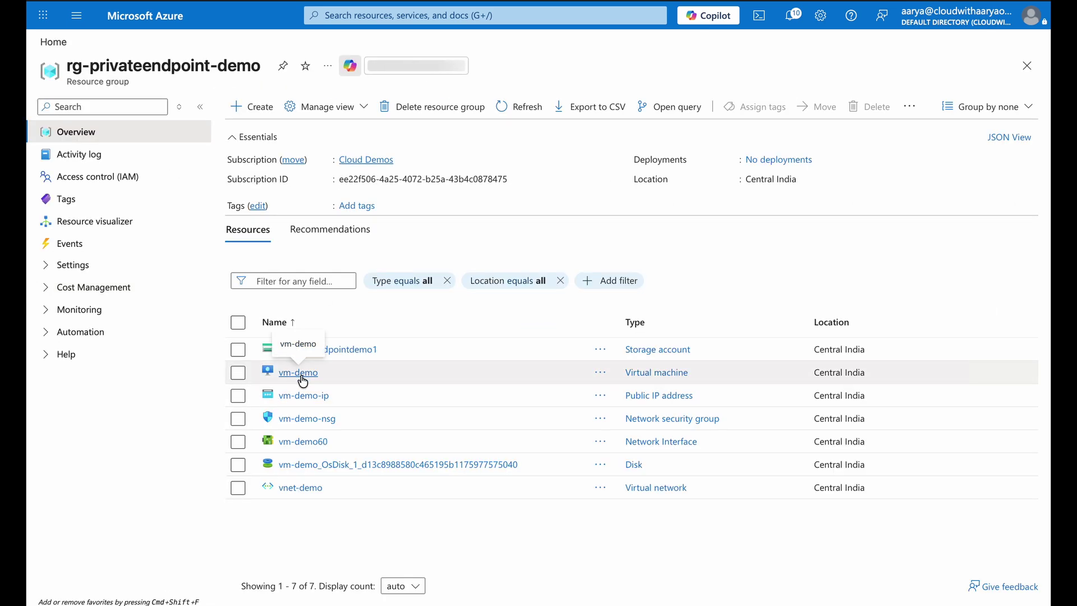
click(307, 494)
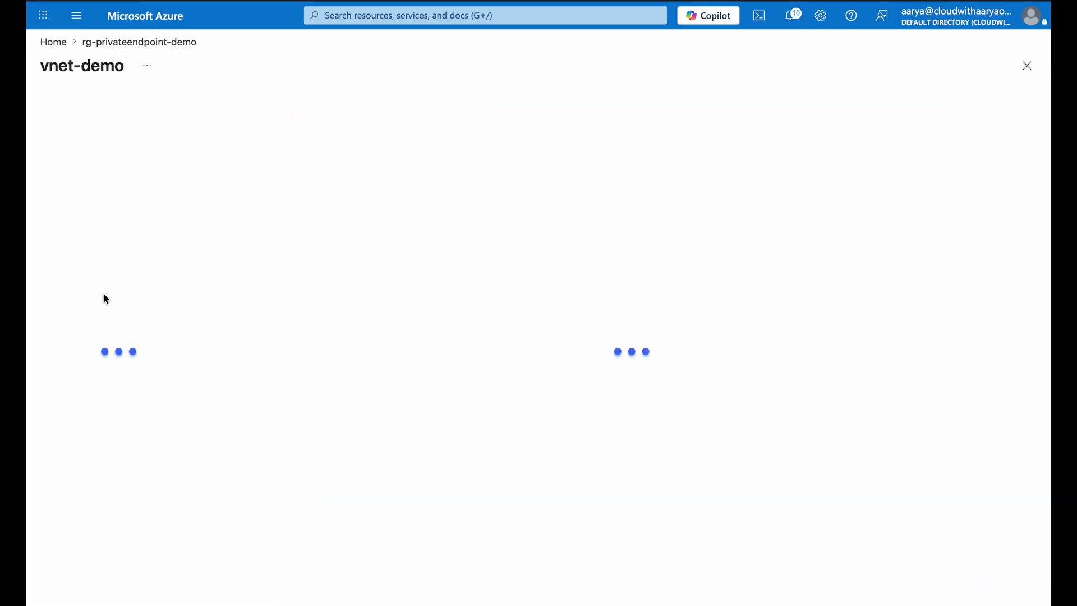
click(90, 332)
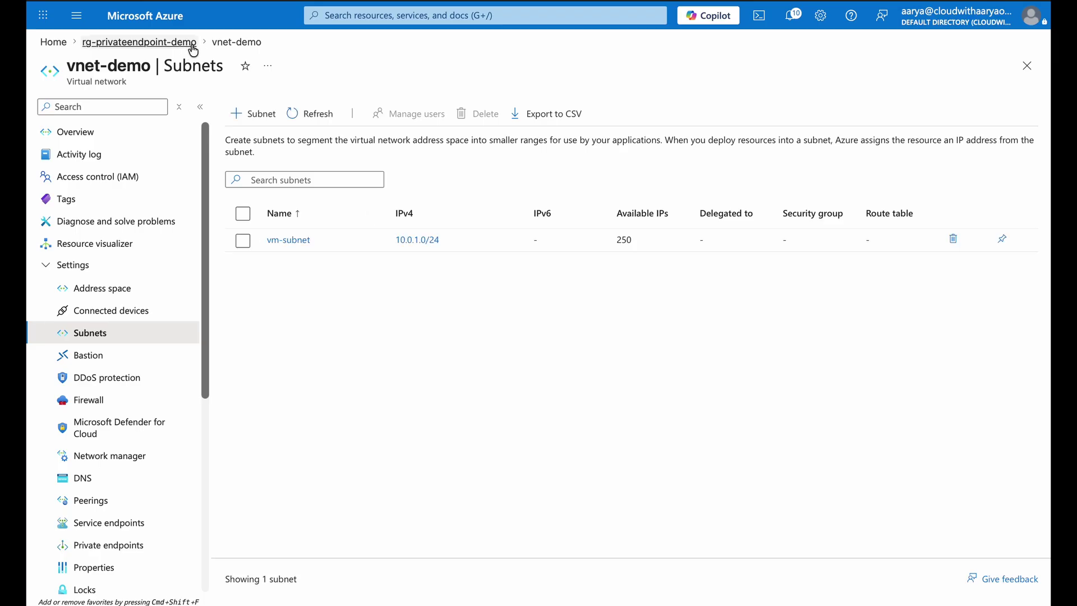
click(192, 43)
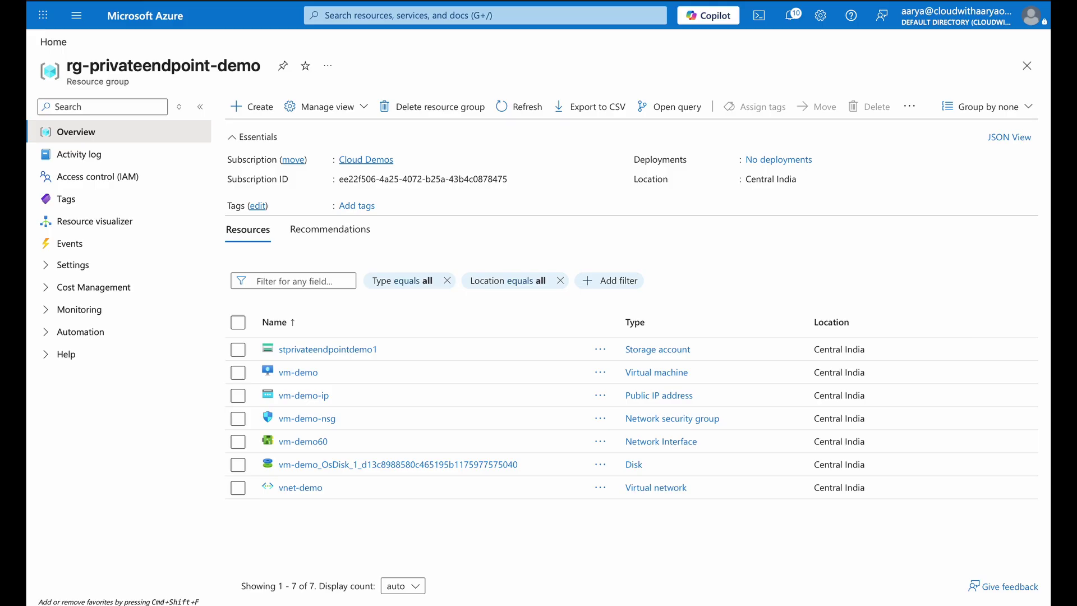
- Look over vm-demo's details, then open the stprivateendpointdemo1 storage account
click(297, 374)
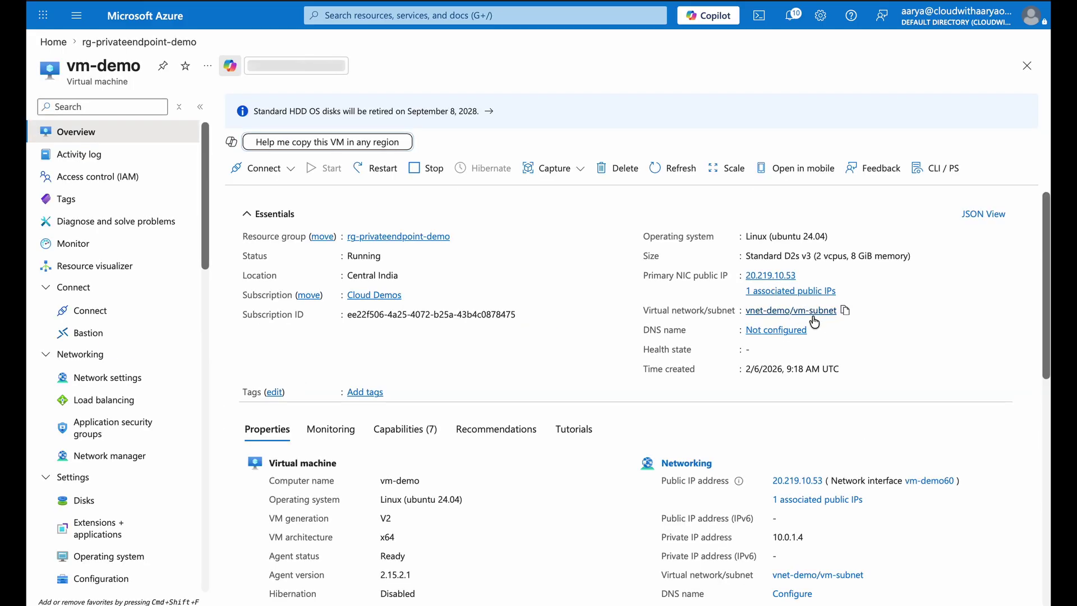
click(139, 42)
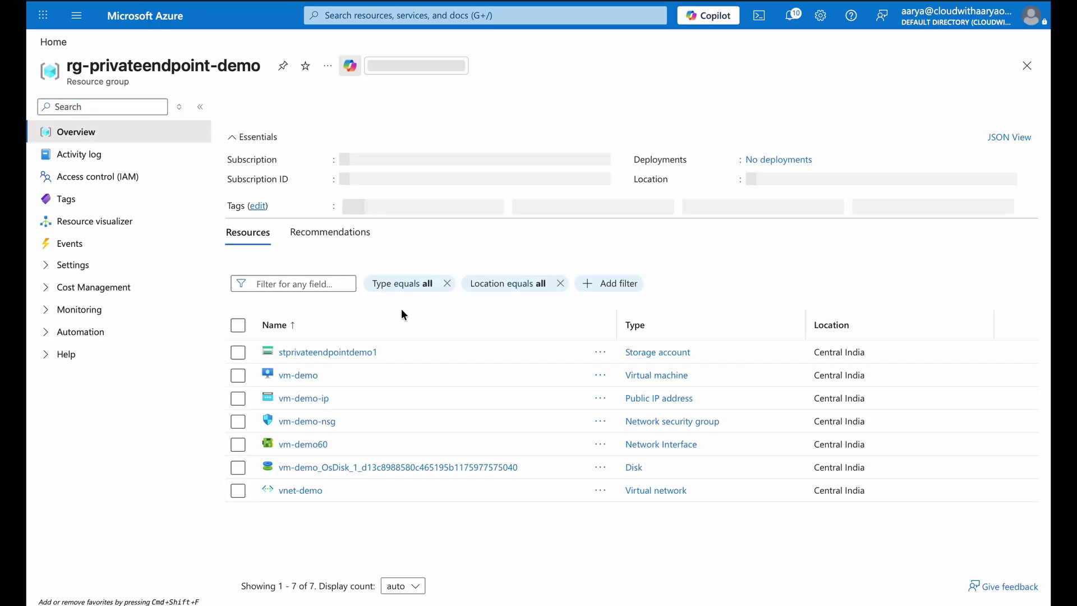
click(303, 374)
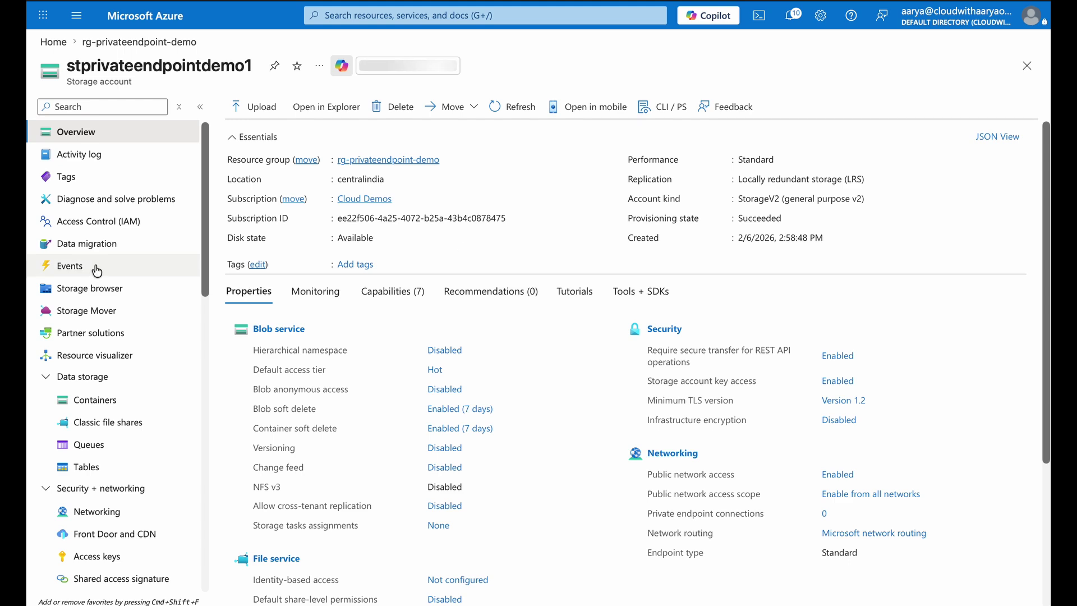
- Confirm stprivateendpointdemo1 allows public access from all networks and has no private endpoints
click(112, 512)
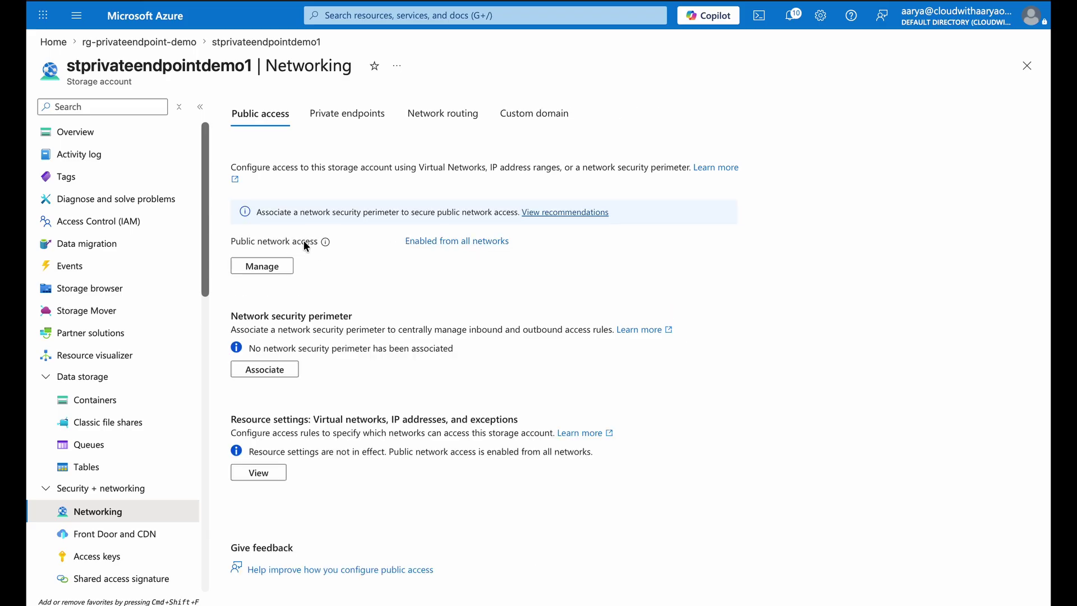
click(434, 246)
click(324, 122)
click(283, 121)
click(147, 17)
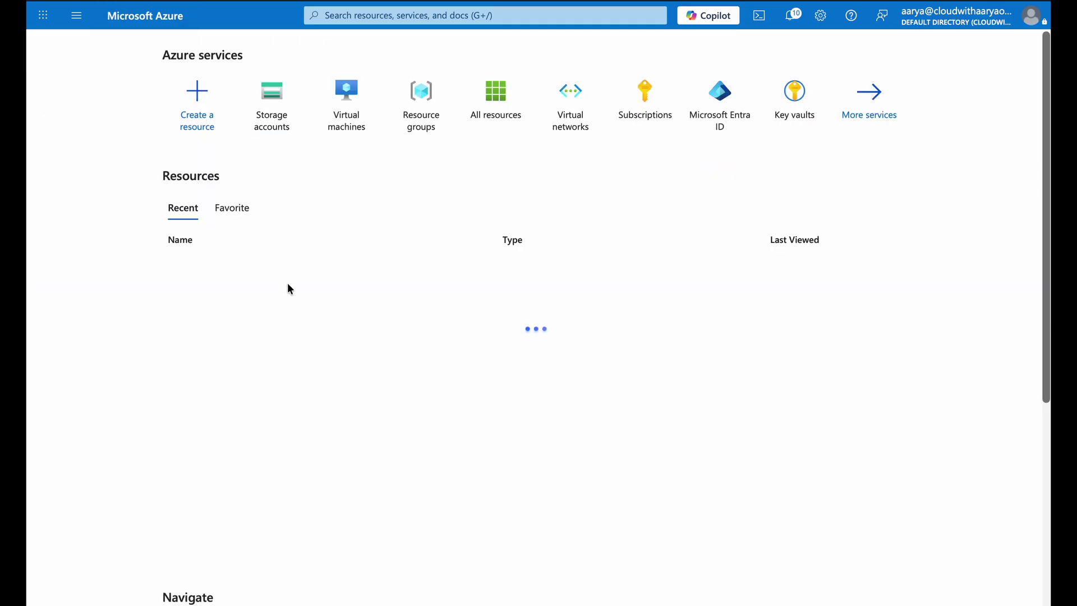
- Open vm-demo's Serial console using the menu search 'ser'
click(205, 311)
text(serial)
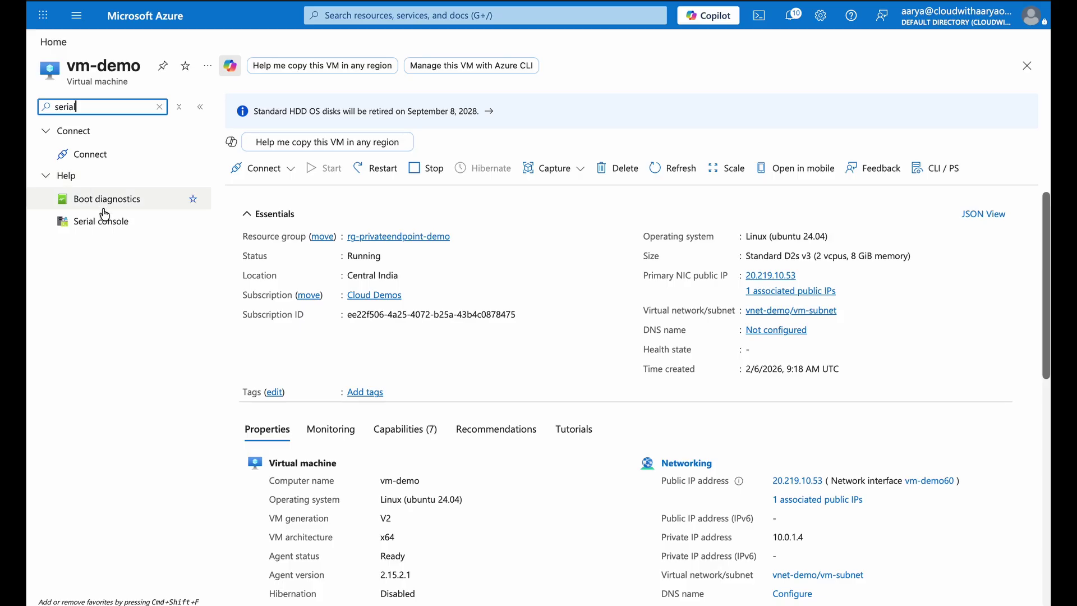
click(95, 220)
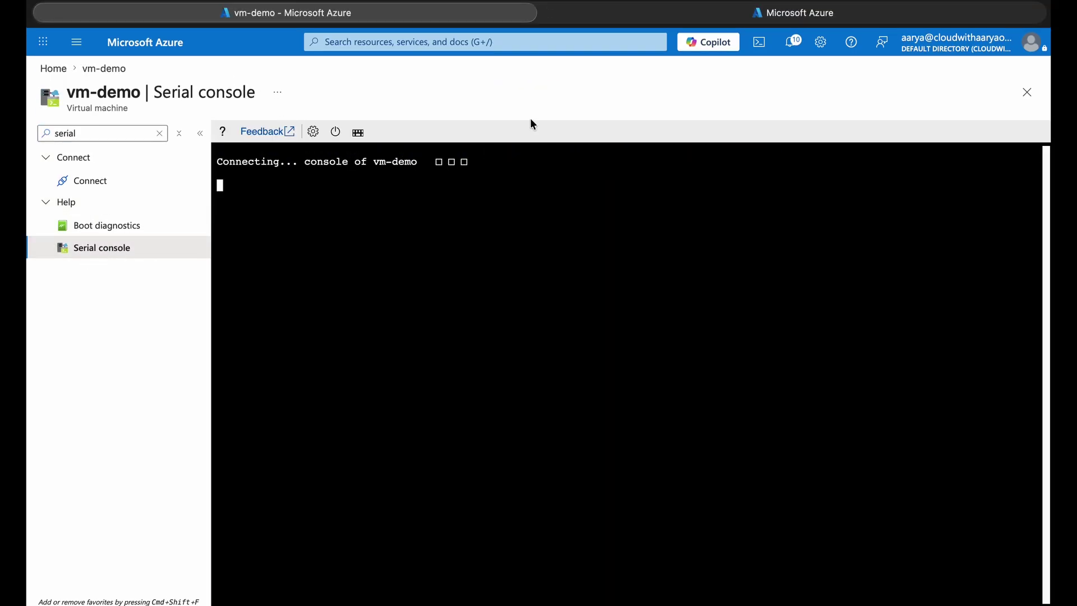
- Log in with the VM's username and password, then open stprivateendpointdemo1 from the Home tab
text(aarya)
key(Return)
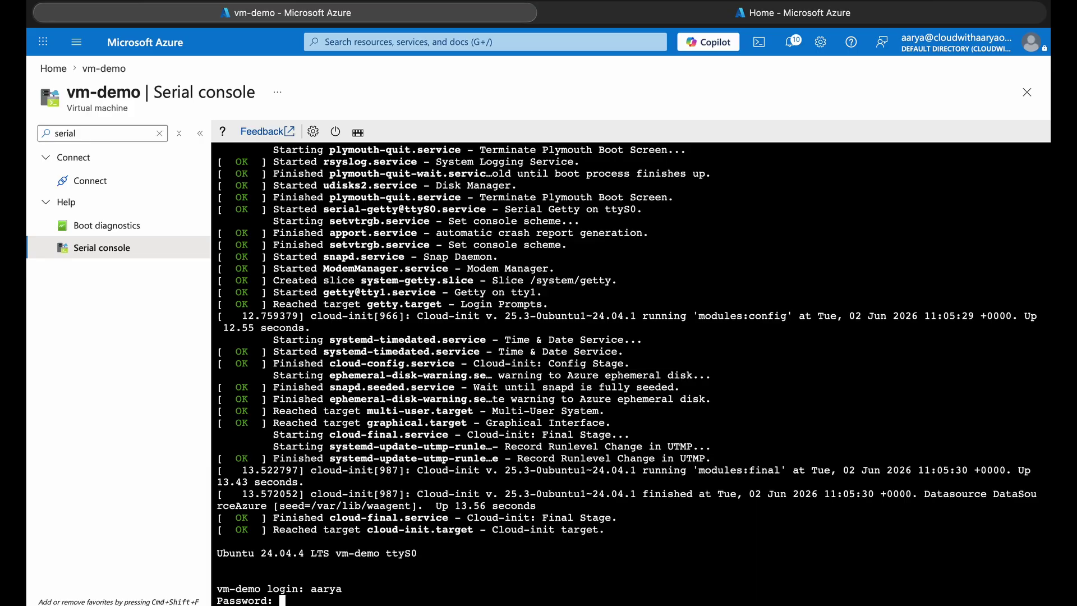
key(Return)
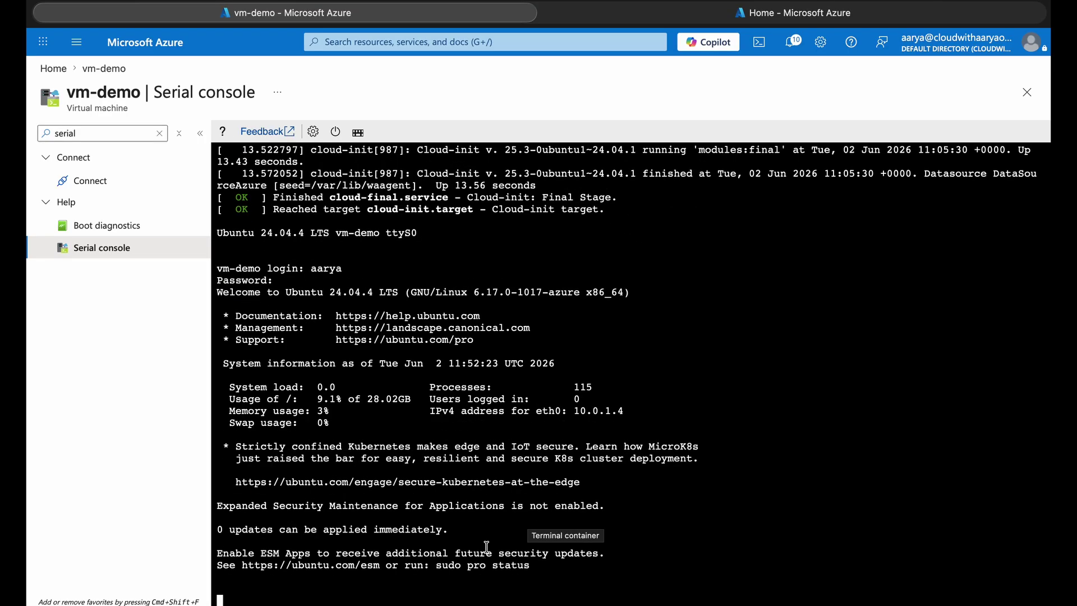
key(ctrl+Tab)
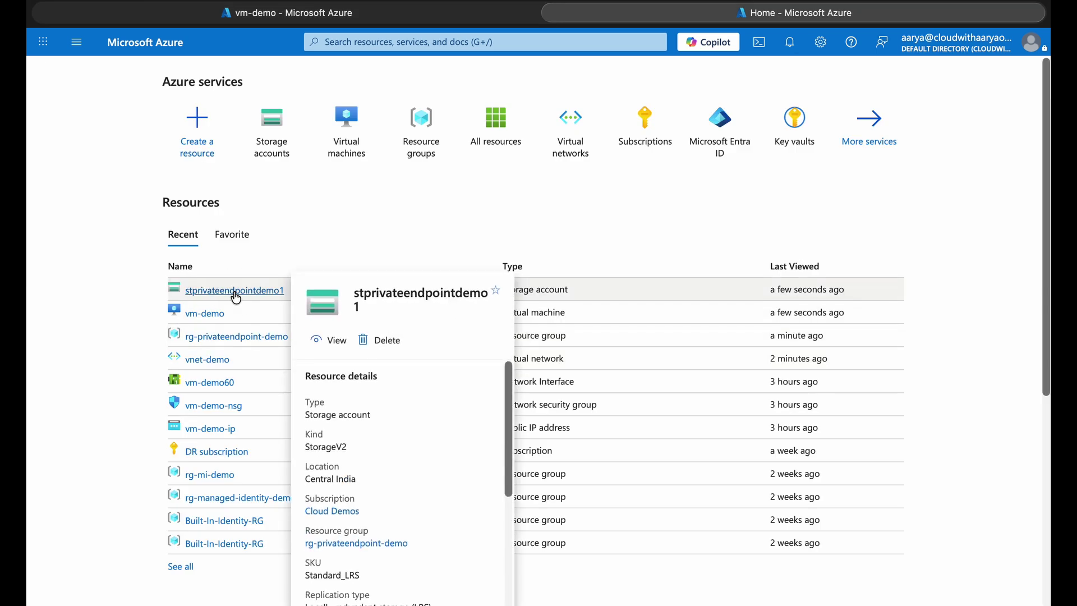
click(234, 290)
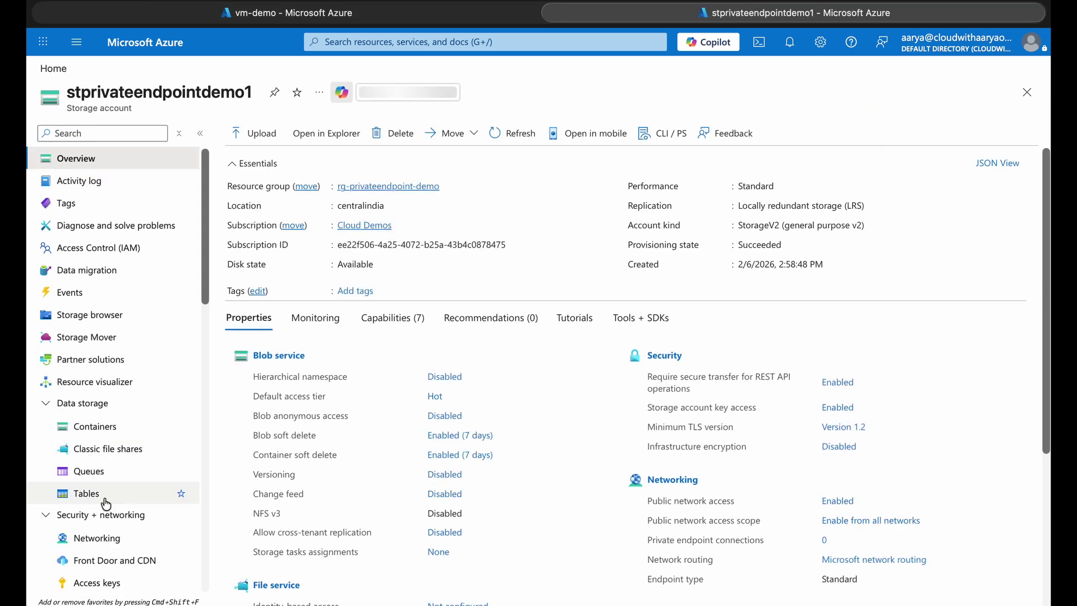
- Copy stprivateendpointdemo1's Blob service endpoint URL and start an nslookup command in vm-demo's console
scroll(110, 498, down, 10)
scroll(111, 497, down, 2)
click(93, 203)
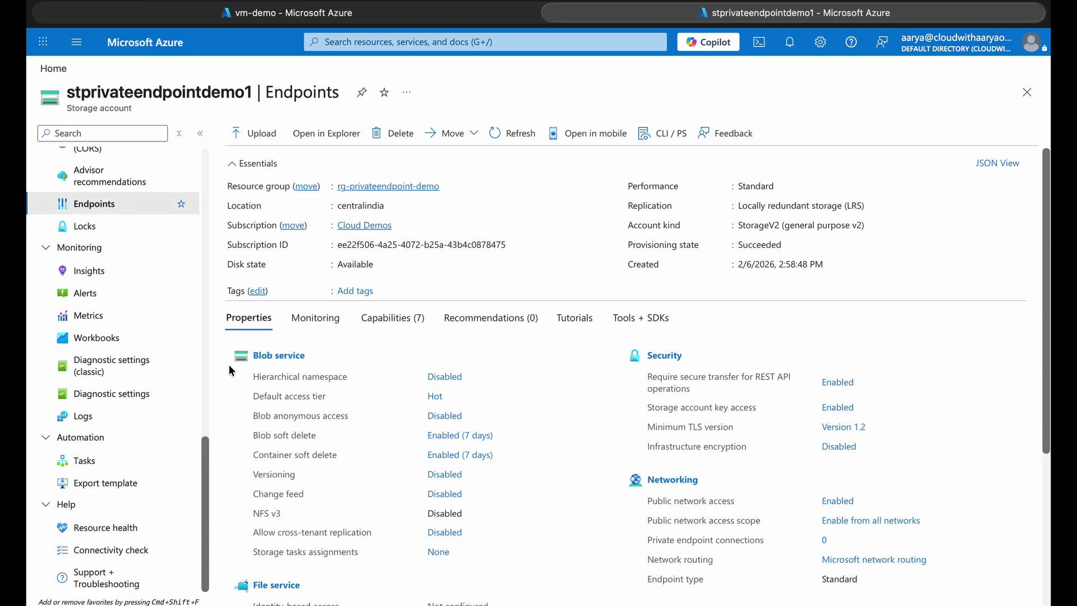
double_click(415, 294)
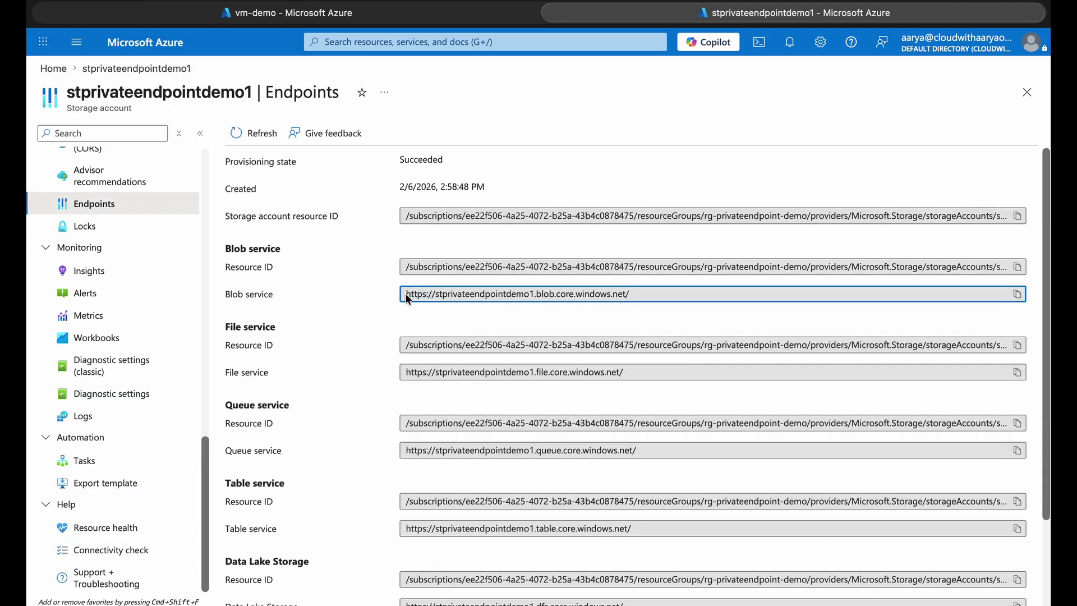
drag(419, 294, 593, 300)
click(637, 302)
click(1017, 294)
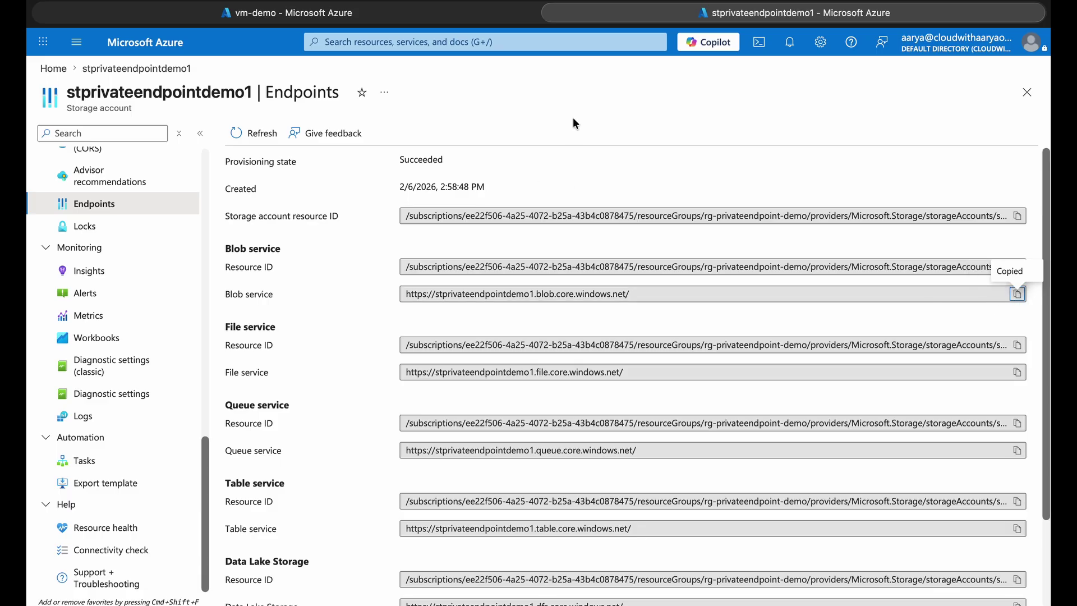
click(402, 14)
text(ns)
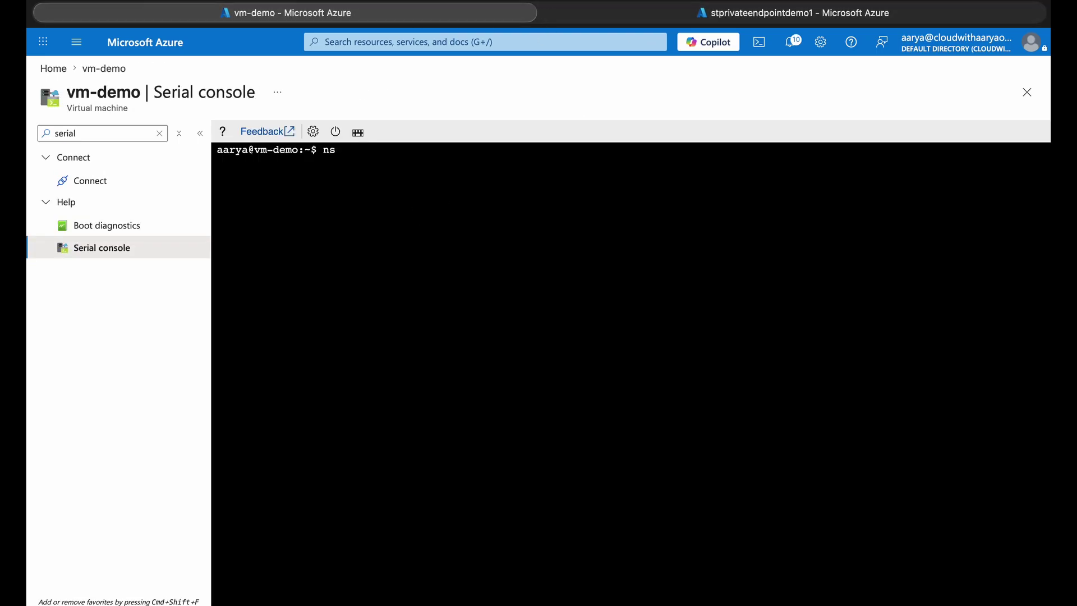
text(lookup)
- Run nslookup on the blob host name, which resolves to public address 20.150.114.97
key(super+v)
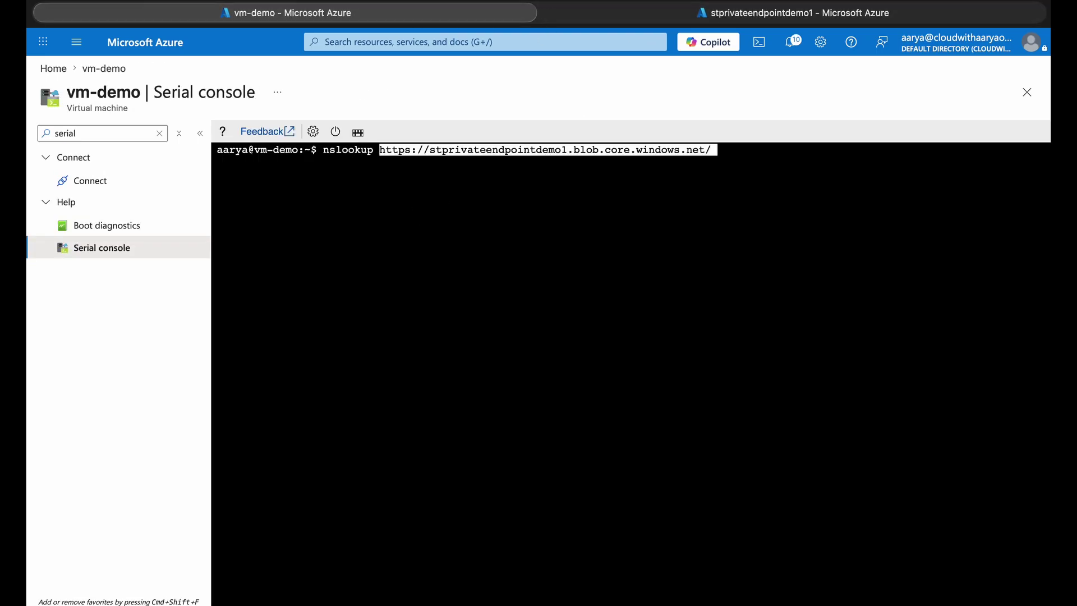
key(BackSpace)
key(Left)
key(Left)
key(Left)
key(Left)
key(Left)
key(Left)
key(Left)
key(Left)
key(Left)
key(Left)
key(Left)
key(Left)
key(Left)
key(Left)
key(Left)
key(Left)
key(Left)
key(Left)
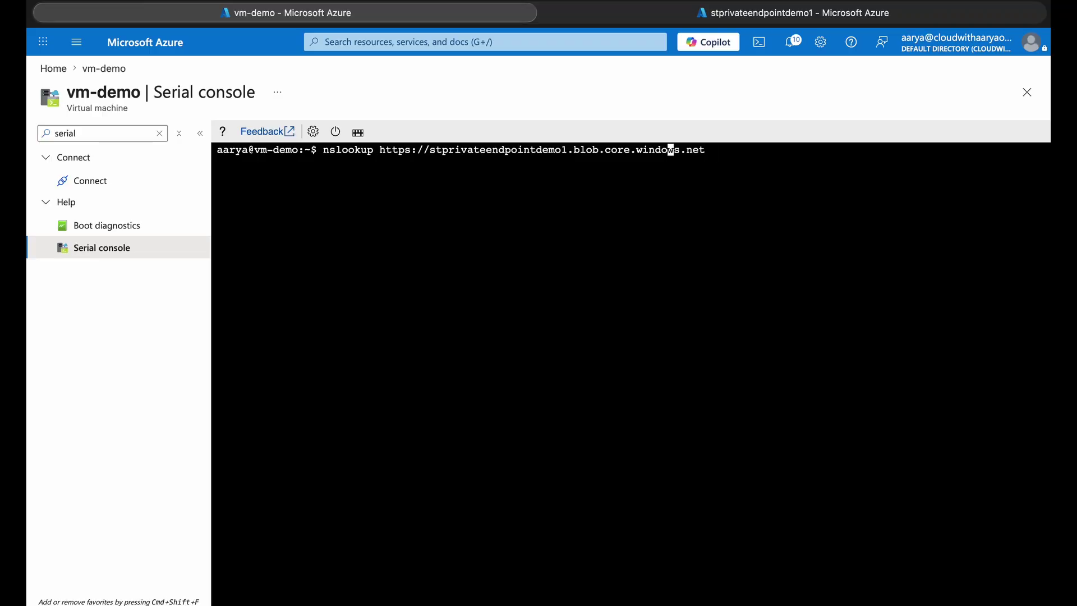
key(Left)
key(Left)
key(Left)
key(Left)
key(Left)
key(Left)
key(Left)
key(Left)
key(Left)
key(Left)
key(Left)
key(Left)
key(Left)
key(Left)
key(Left)
key(Left)
key(Left)
key(Left)
key(Left)
key(Left)
key(BackSpace)
key(BackSpace)
key(BackSpace)
key(BackSpace)
key(BackSpace)
key(BackSpace)
key(BackSpace)
key(BackSpace)
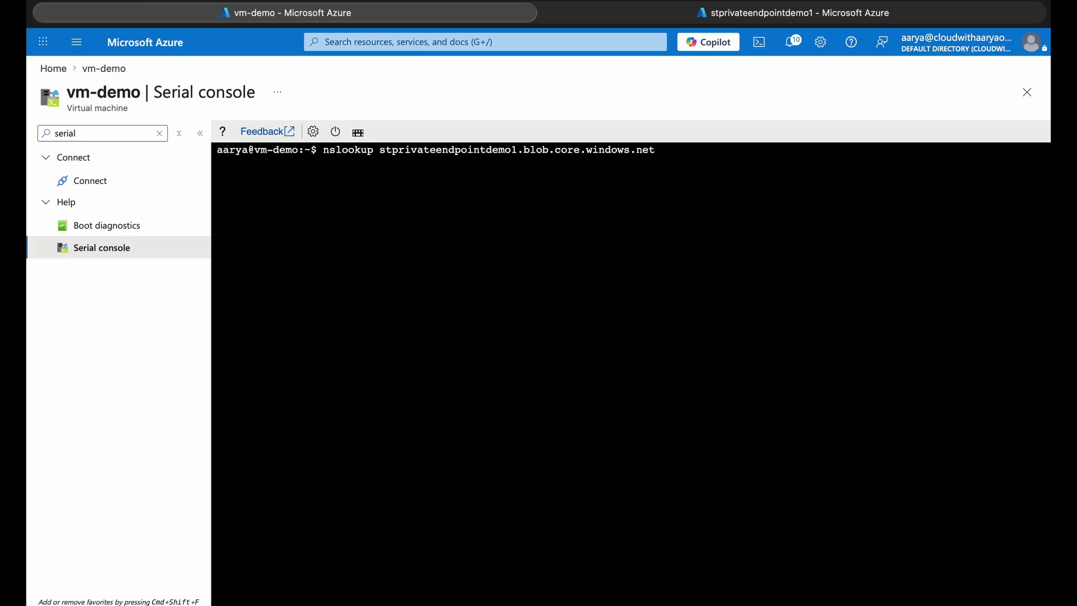
key(Return)
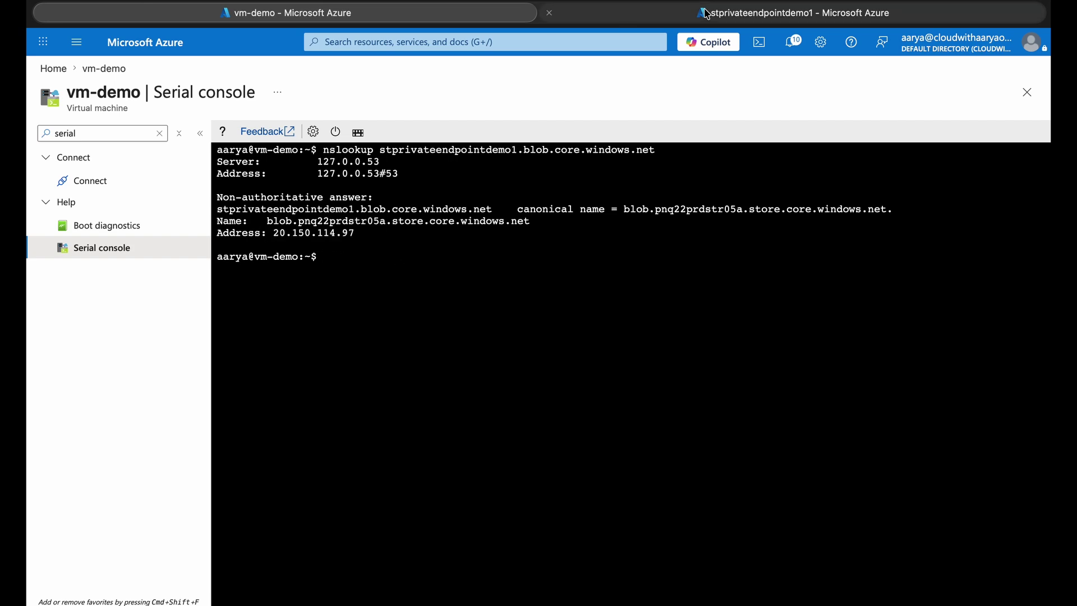
click(625, 18)
scroll(145, 286, up, 5)
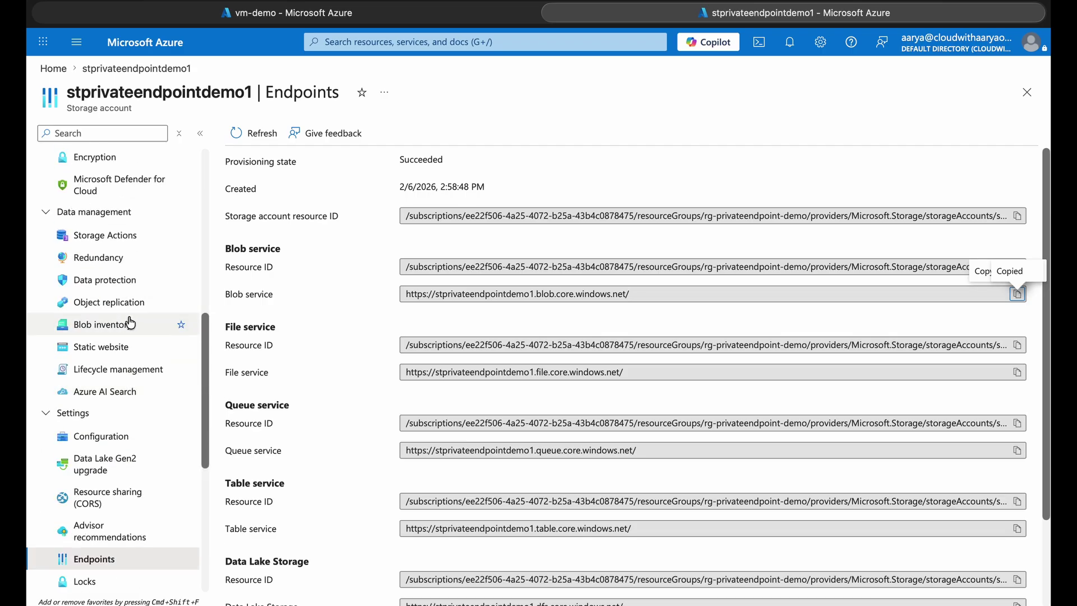
- Recheck stprivateendpointdemo1's Networking settings via the 'network' filter, then return to vm-demo's console
scroll(64, 303, up, 5)
click(67, 133)
text(network)
click(96, 180)
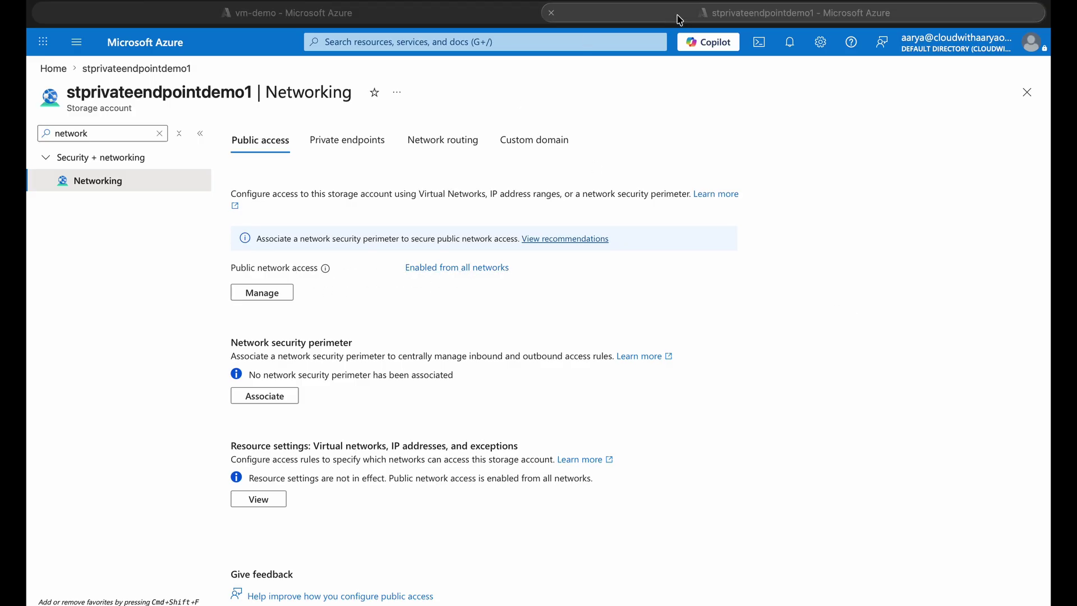
click(438, 16)
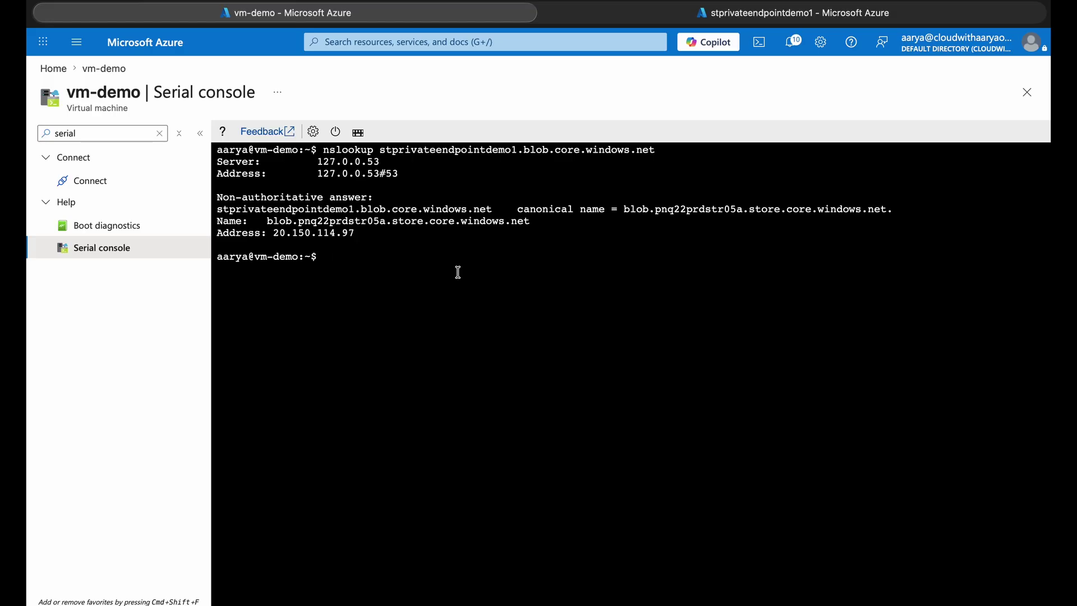
- Run az login on vm-demo and copy the device login URL and sign-in code
text(az login)
key(Return)
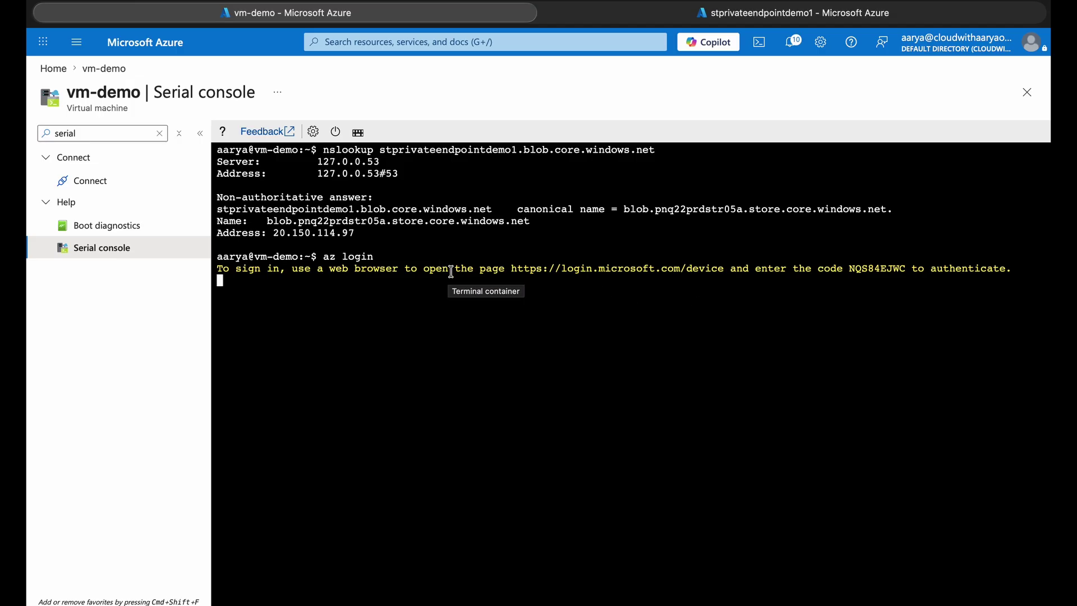
right_click(520, 268)
click(568, 332)
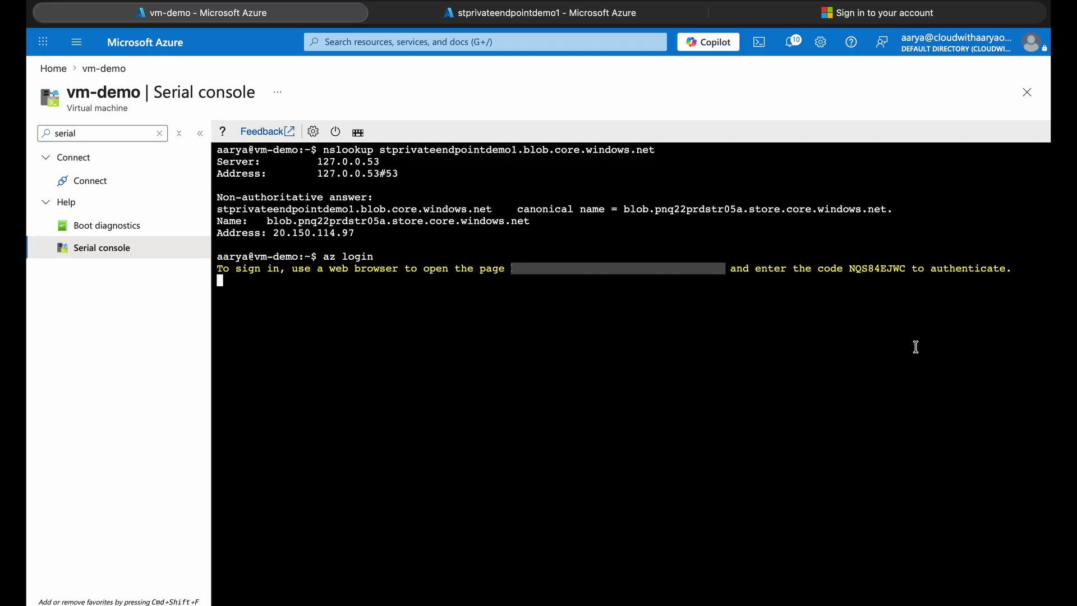
right_click(864, 270)
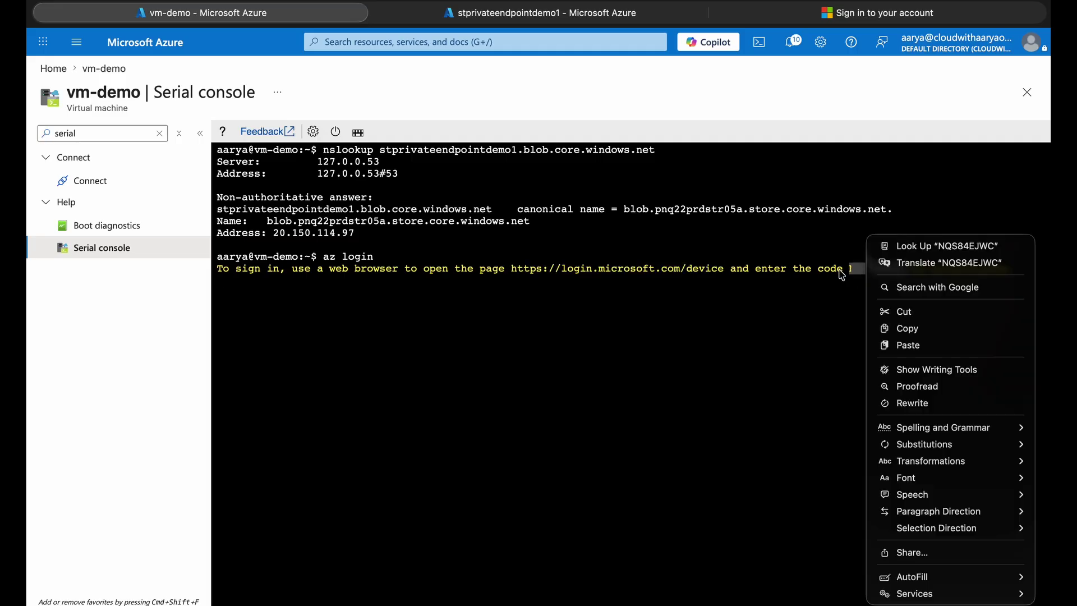
click(907, 328)
- Complete the Microsoft device sign-in with the copied code and confirm the account for Azure CLI
click(904, 10)
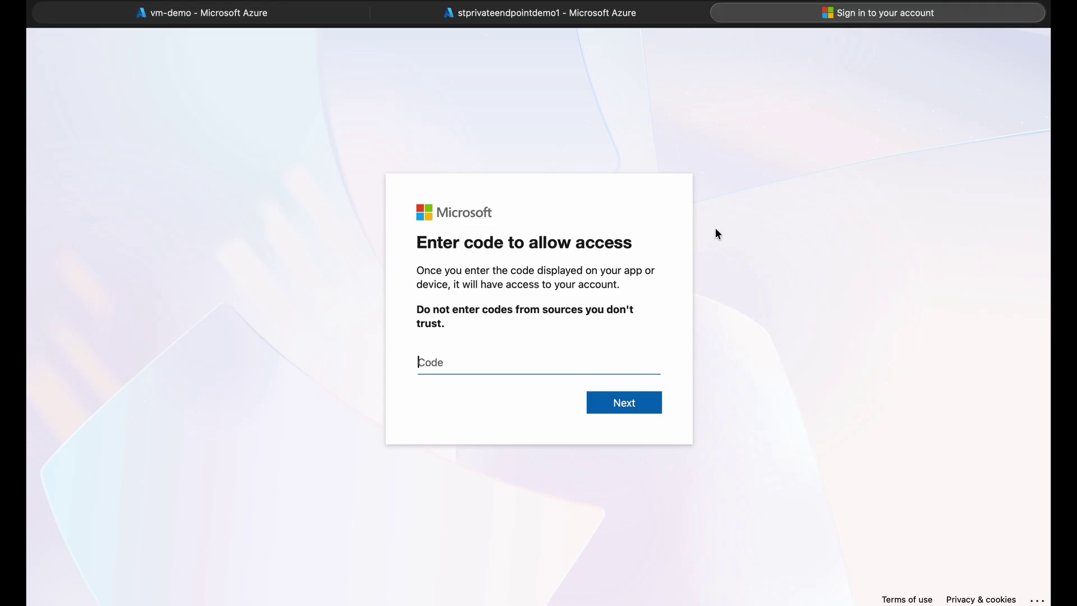
key(super+v)
click(628, 402)
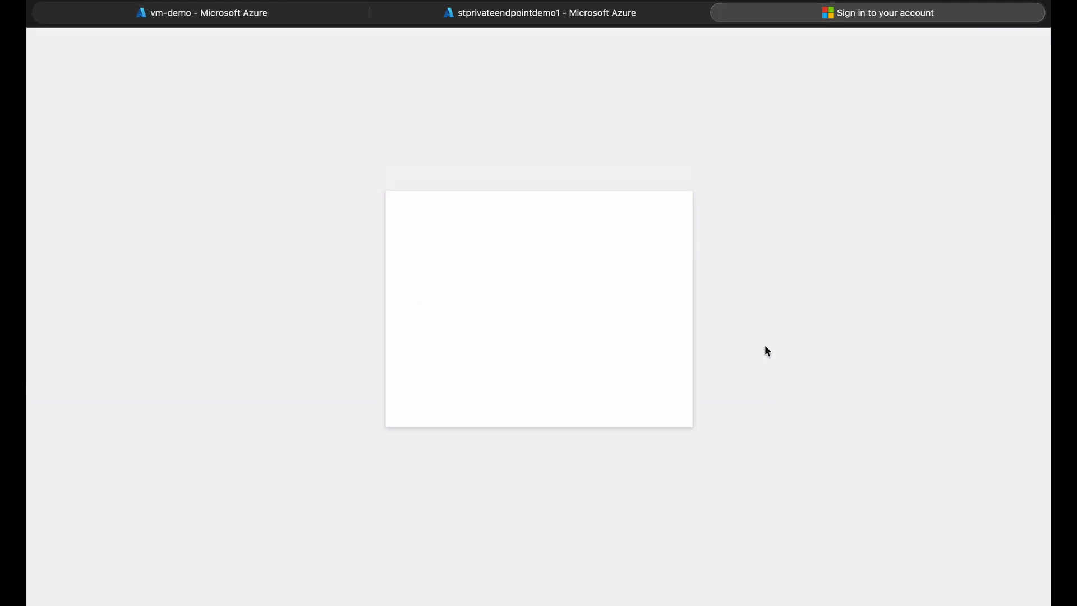
click(553, 366)
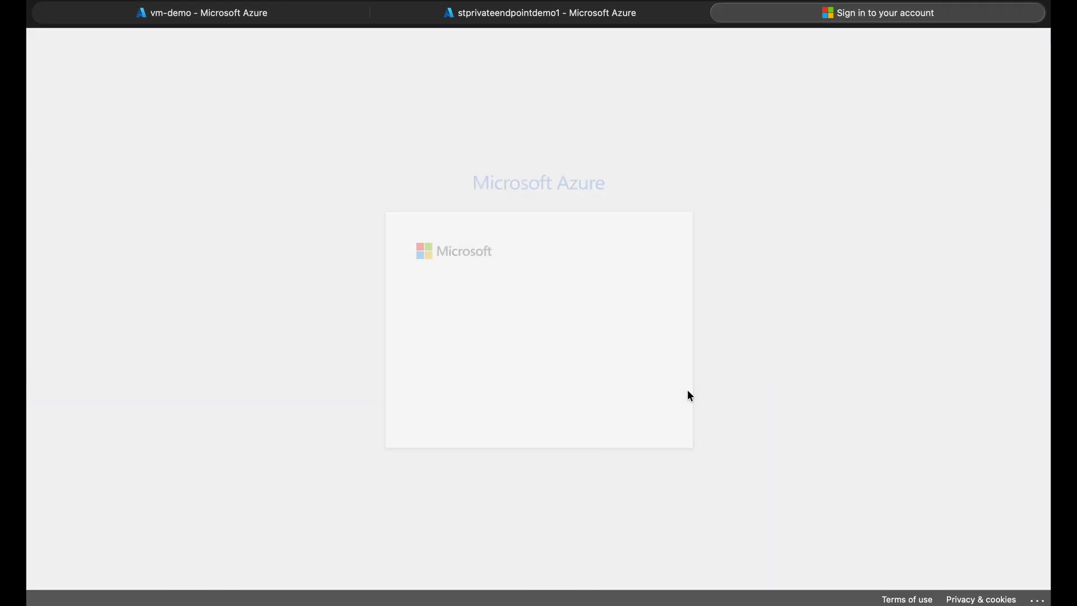
click(606, 405)
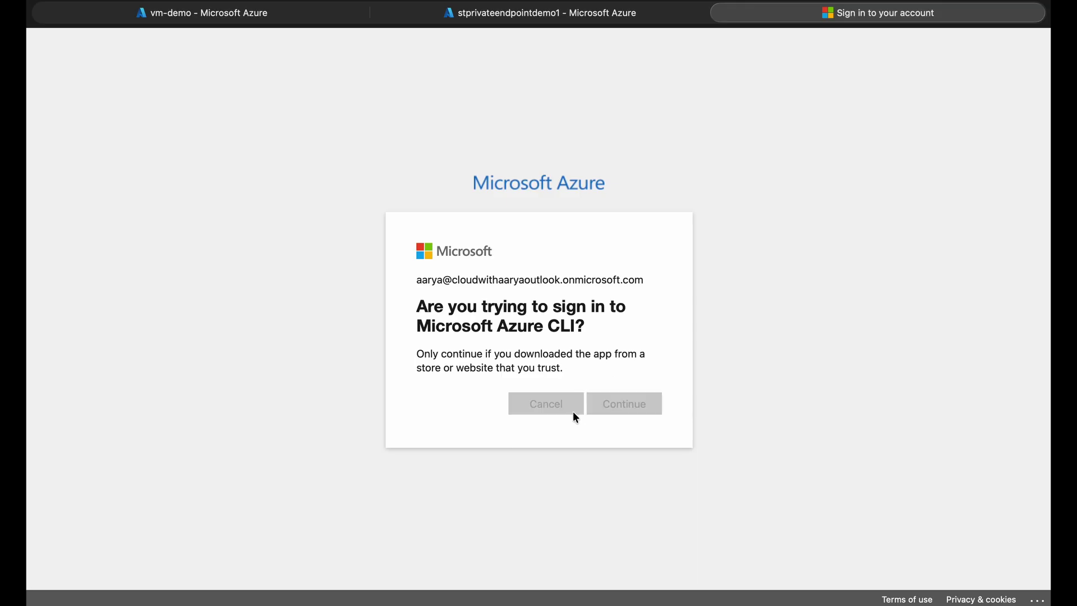
- Choose subscription 3 (Cloud Demos) and run az storage container list --auth-mode login, returning demo-container
click(191, 13)
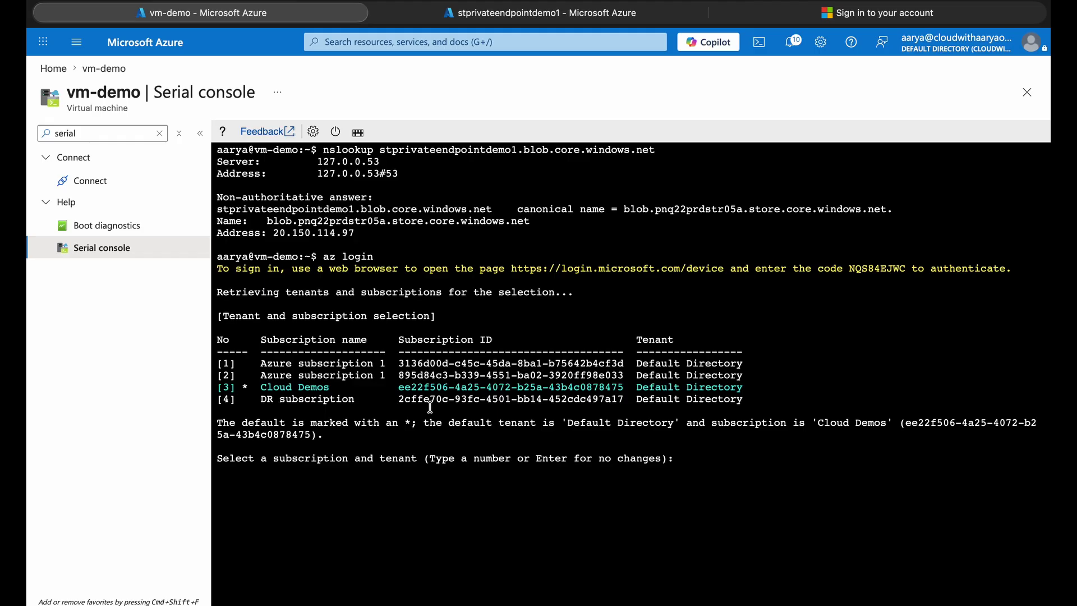
text(3)
key(Return)
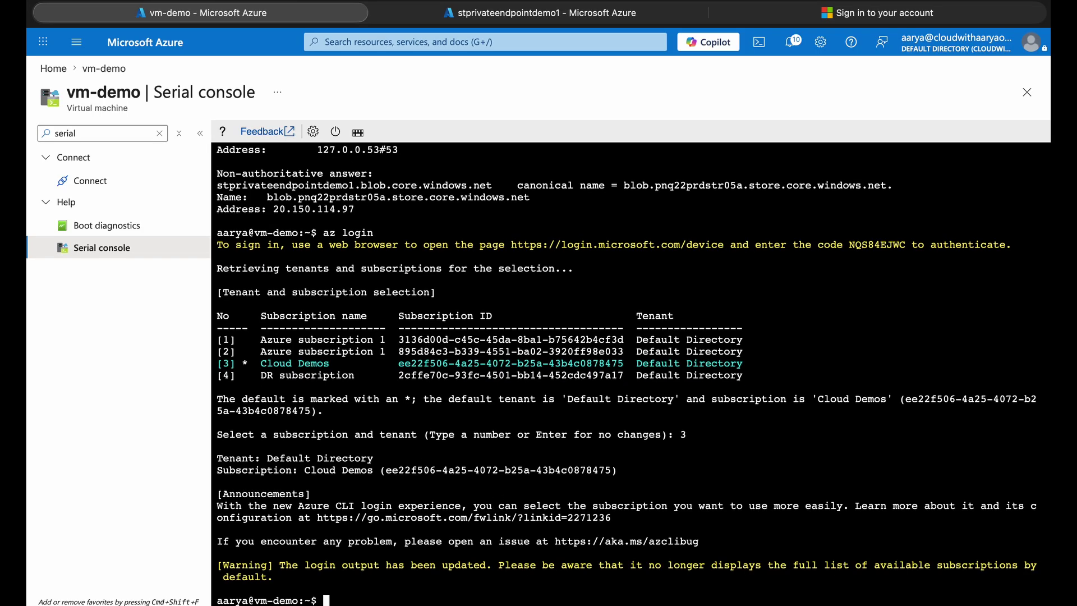
key(ctrl+l)
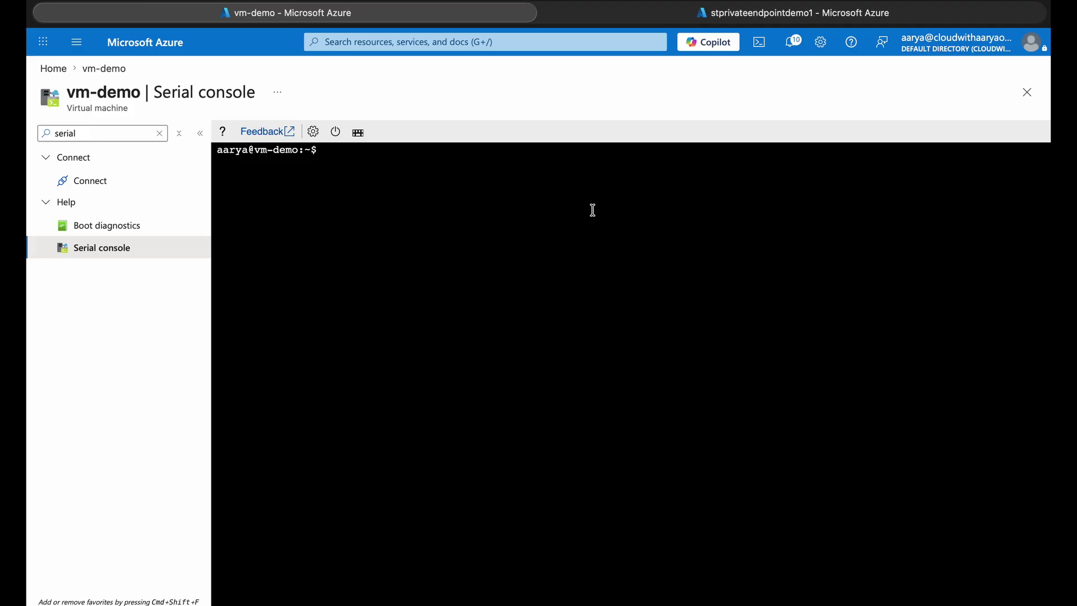
key(super+v)
key(Return)
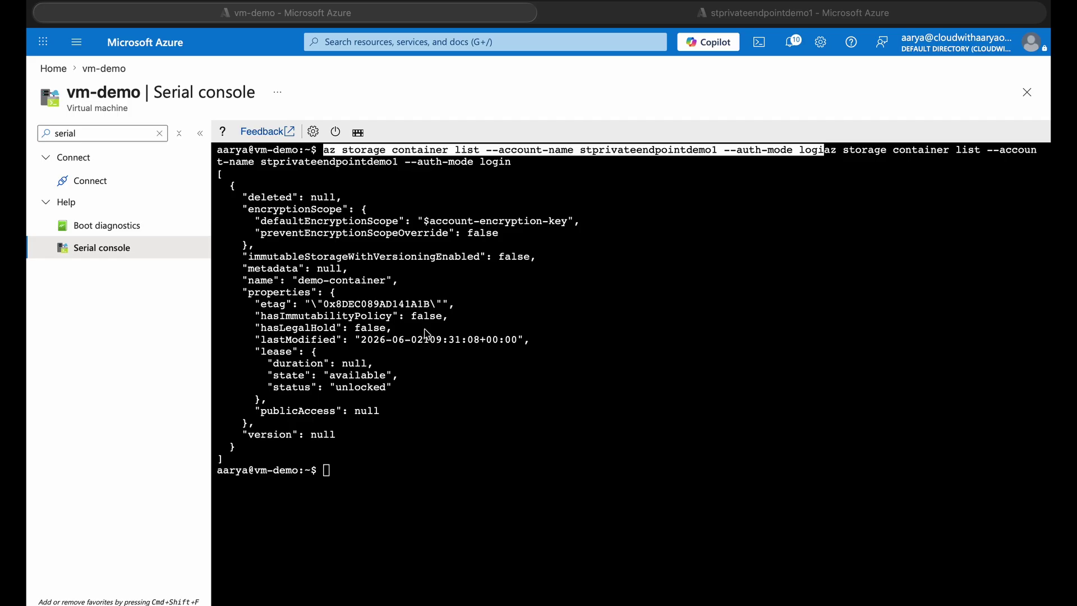
- Set stprivateendpointdemo1's public network access to Disabled, confirm, and save
click(708, 12)
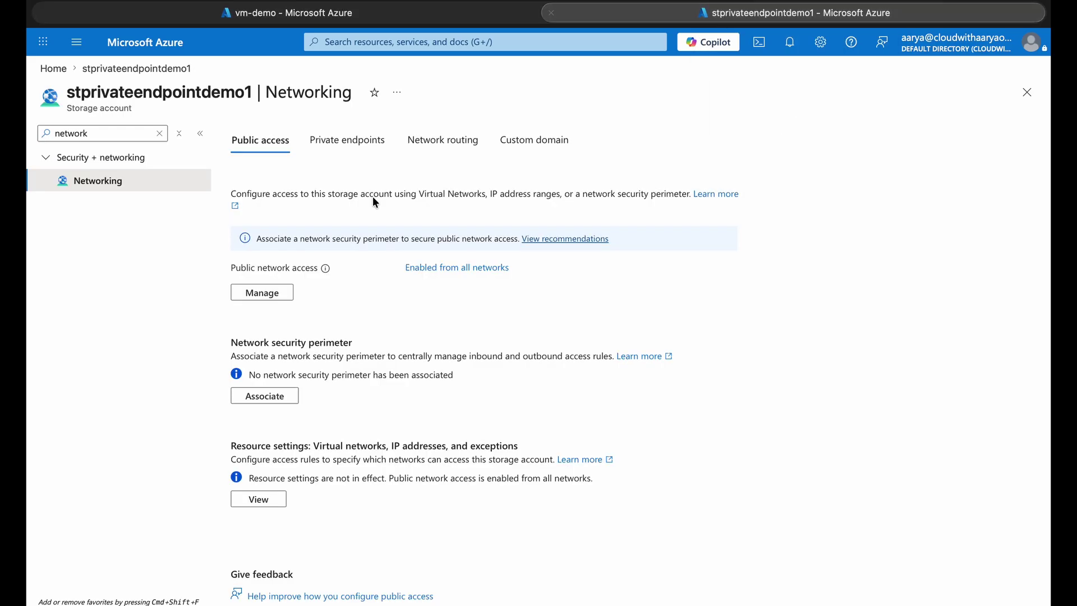
click(412, 271)
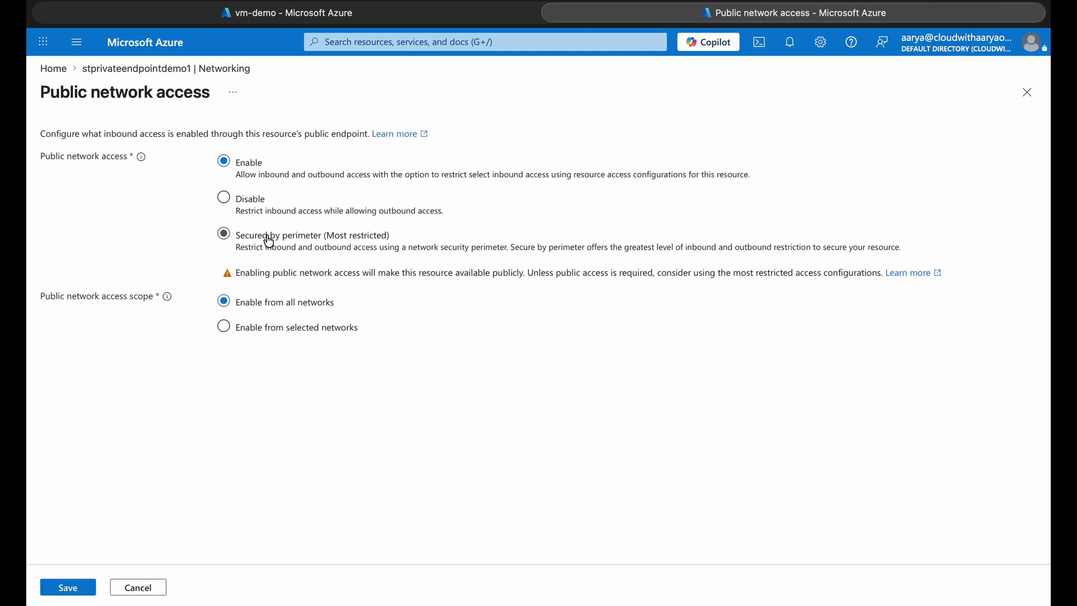
click(227, 200)
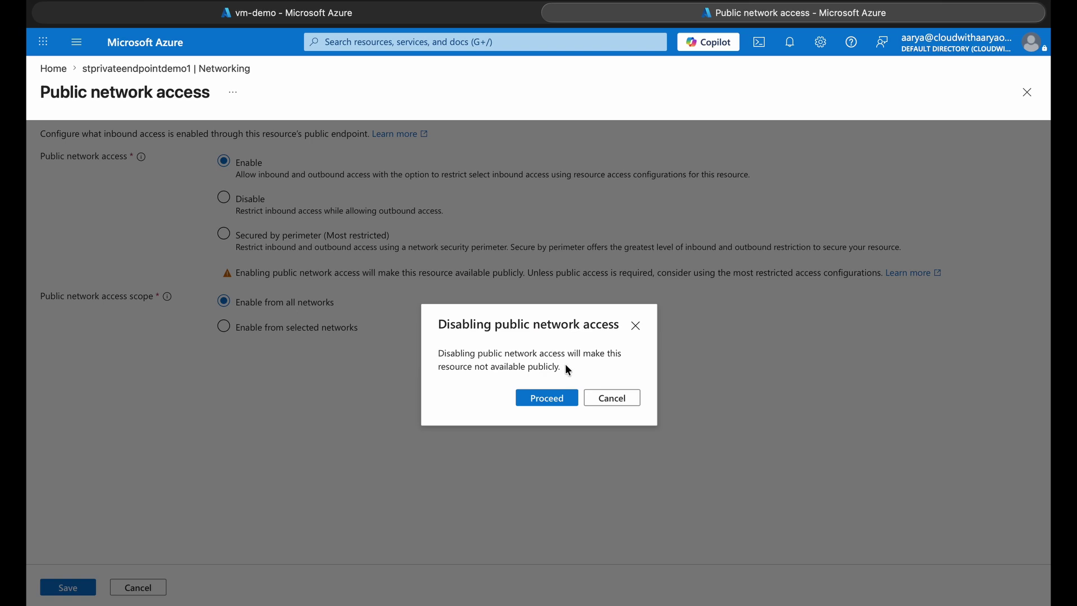
click(538, 399)
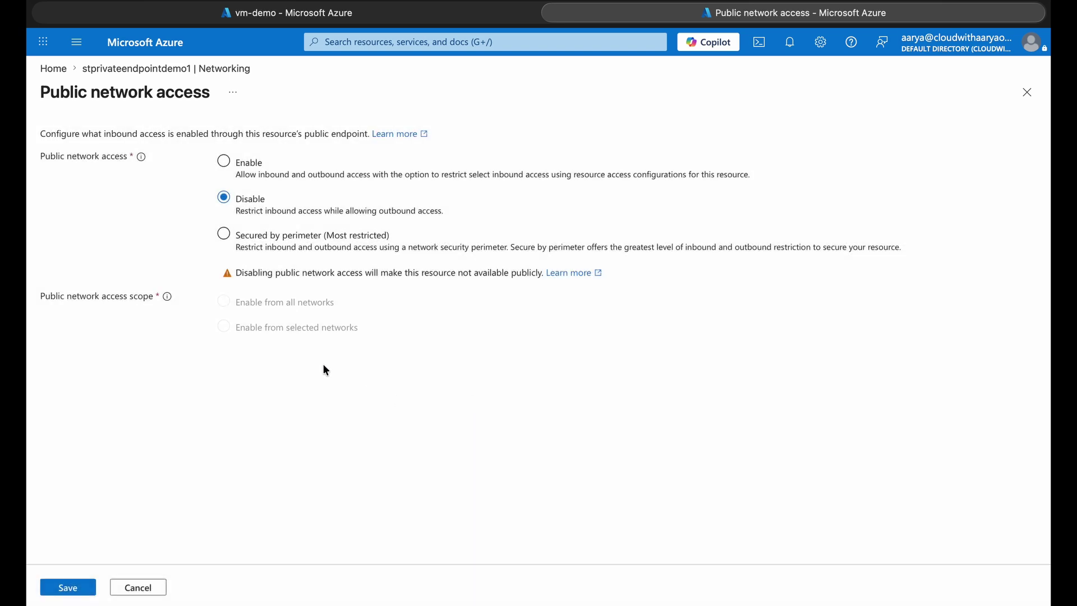
click(69, 587)
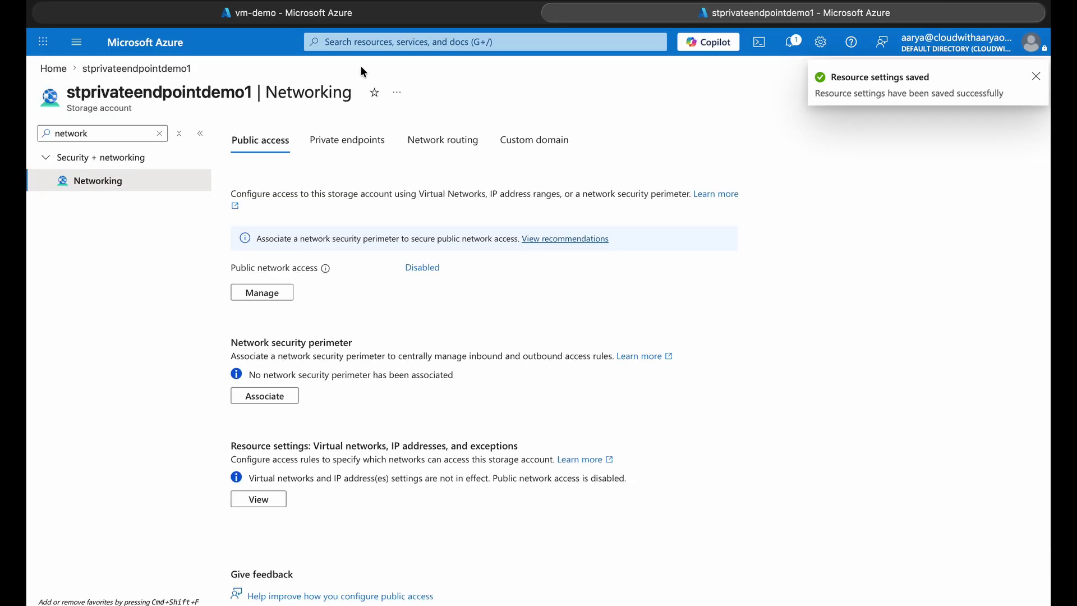
- Rerun az storage container list on vm-demo until the network-rules error appears, then clear the console
click(404, 13)
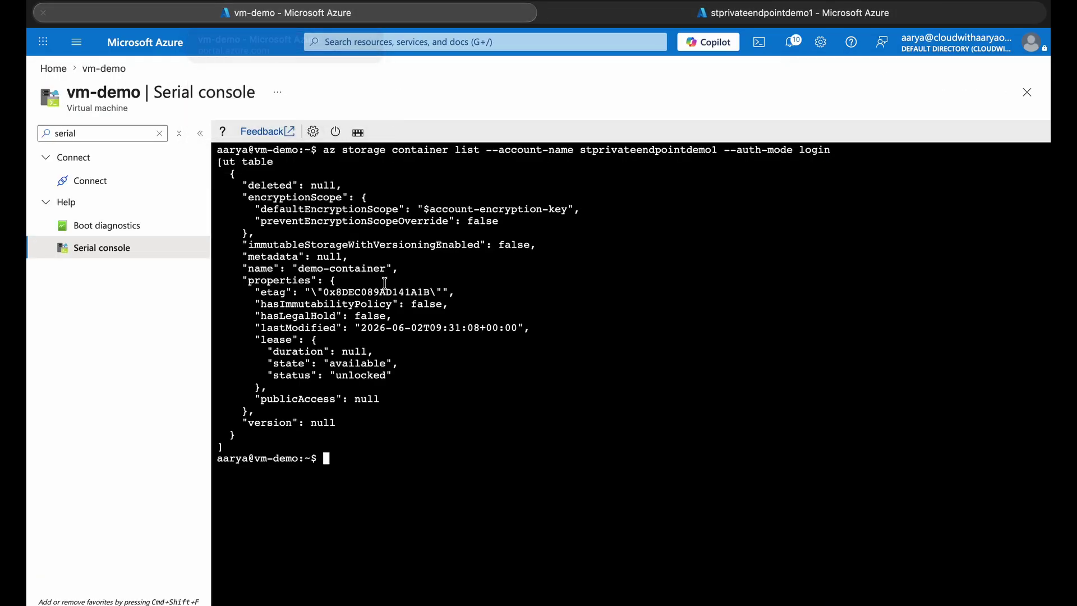
key(Up)
key(Return)
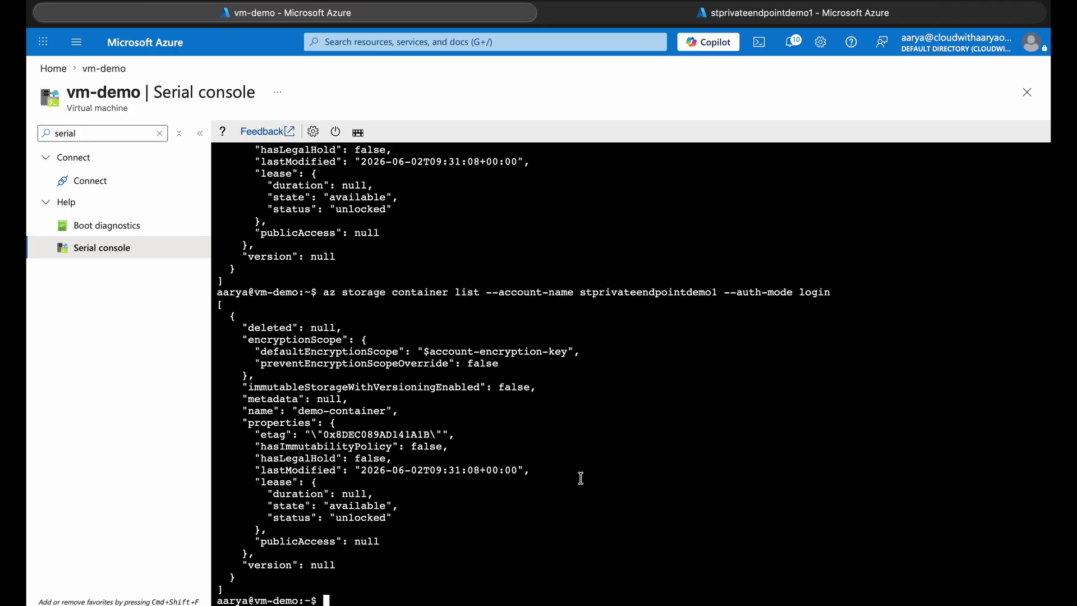
key(Up)
key(Return)
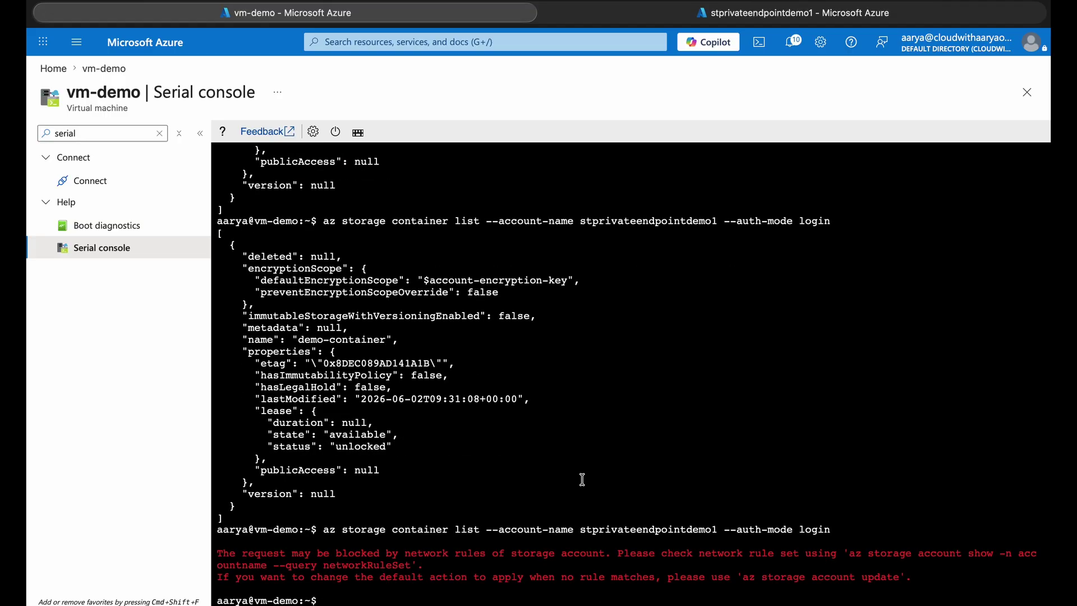
scroll(555, 480, up, 3)
scroll(482, 494, down, 3)
drag(335, 553, 608, 553)
click(644, 551)
key(ctrl+l)
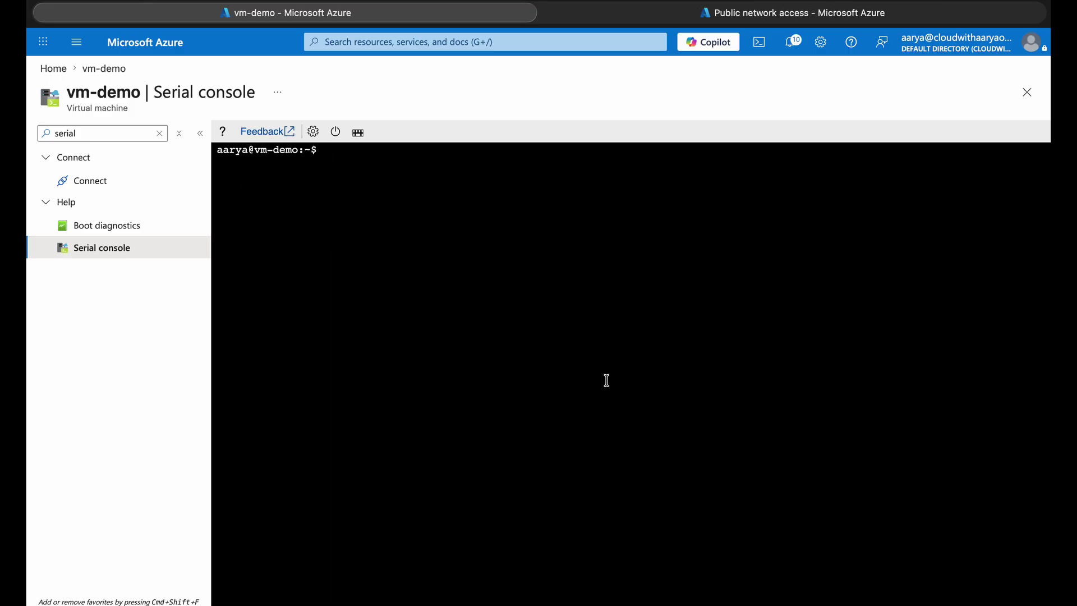
- From the storage account's Networking page, start creating a new private endpoint
click(670, 14)
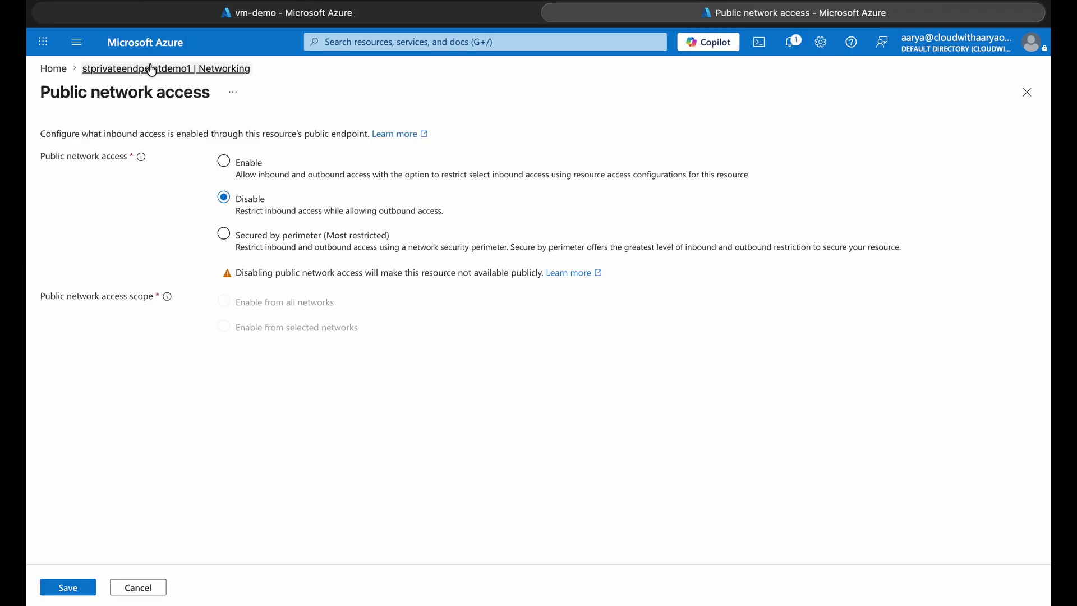
click(232, 70)
click(350, 147)
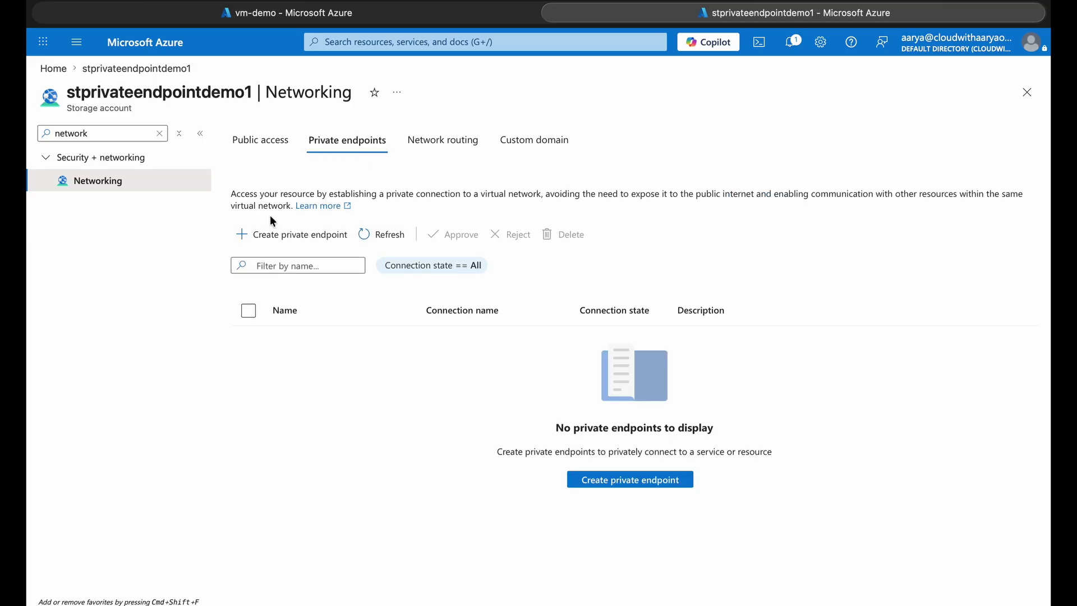
click(312, 236)
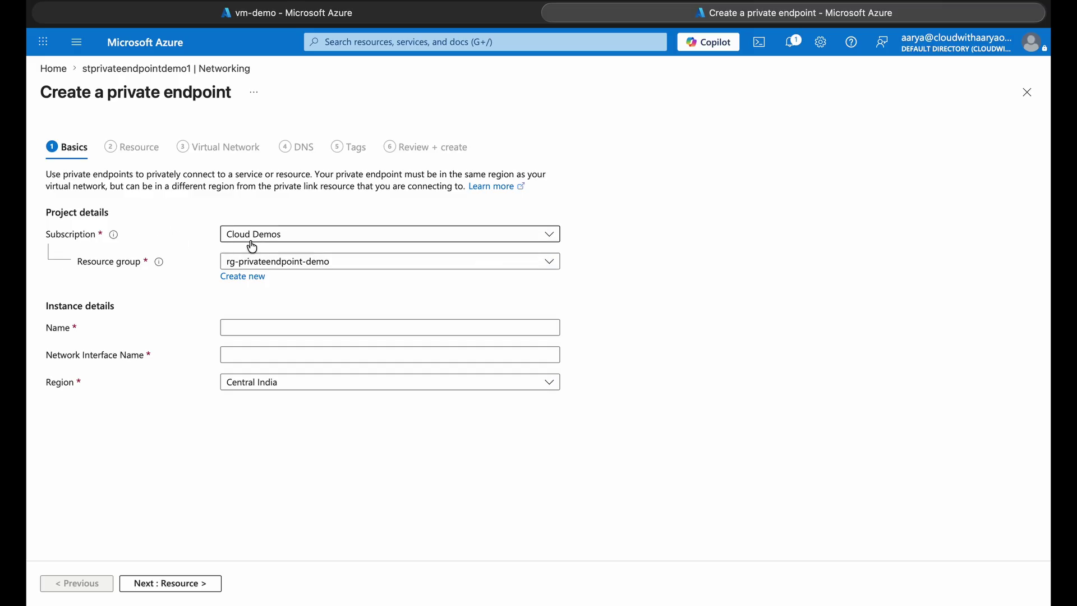
- Name the endpoint pe-storageaccount, keeping the pe-storageaccount-nic interface name in Central India
click(260, 329)
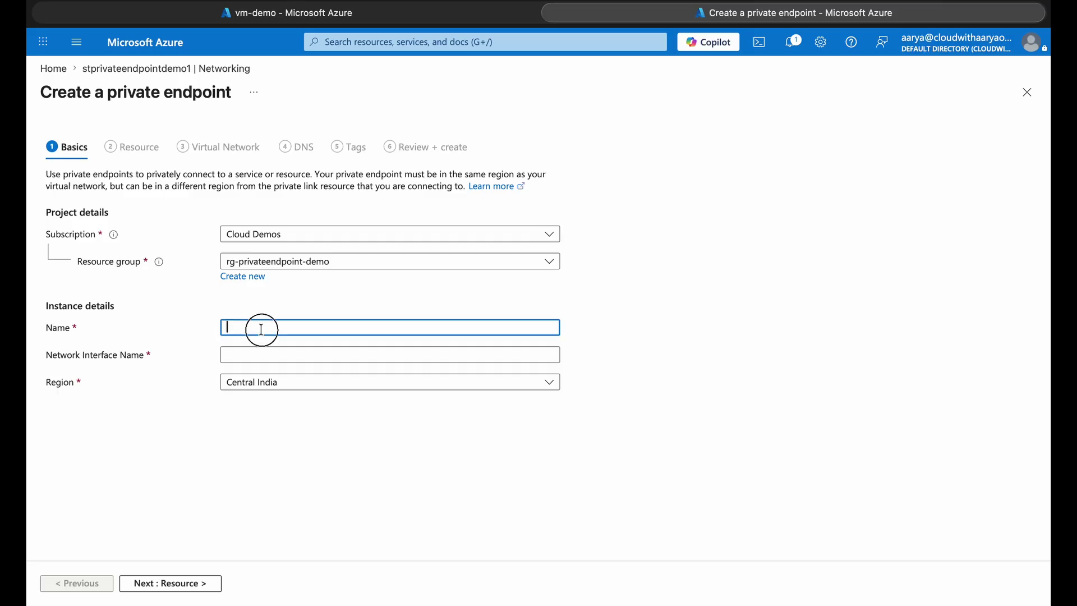
text(pe-storageaccount)
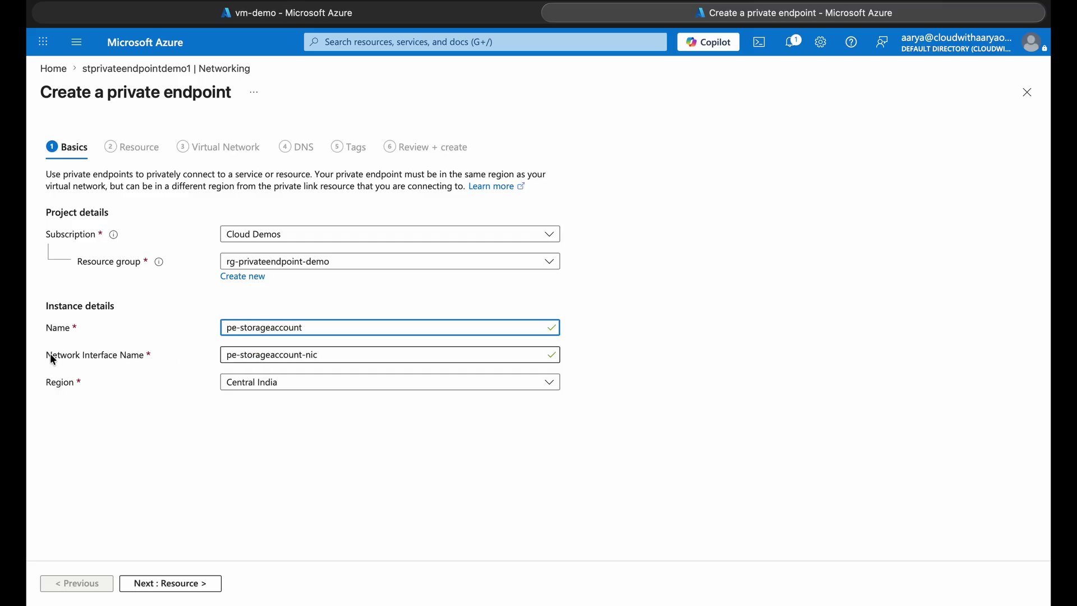
click(320, 354)
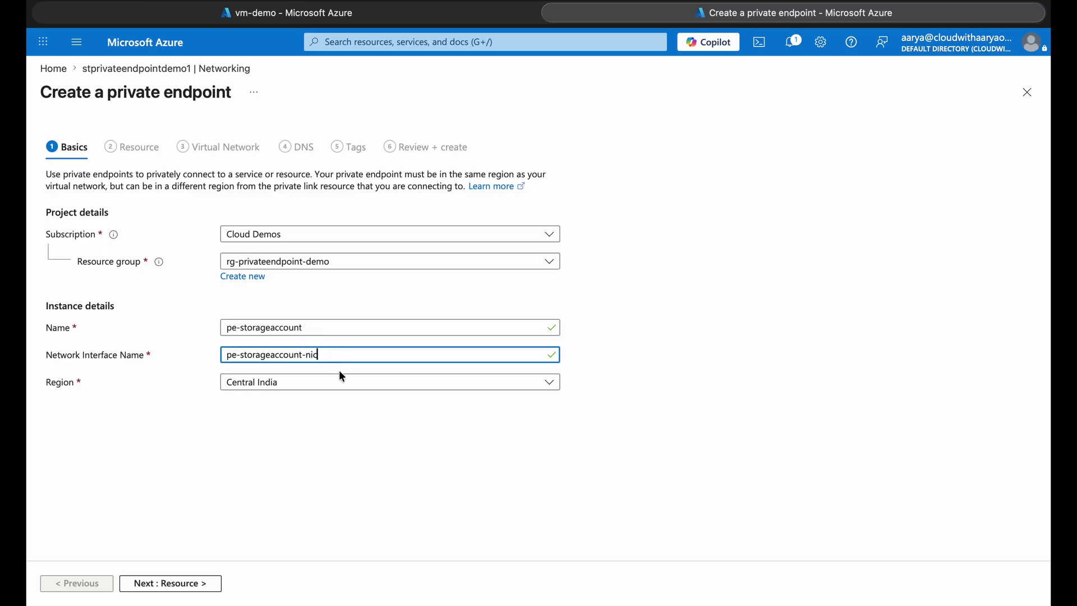
click(132, 147)
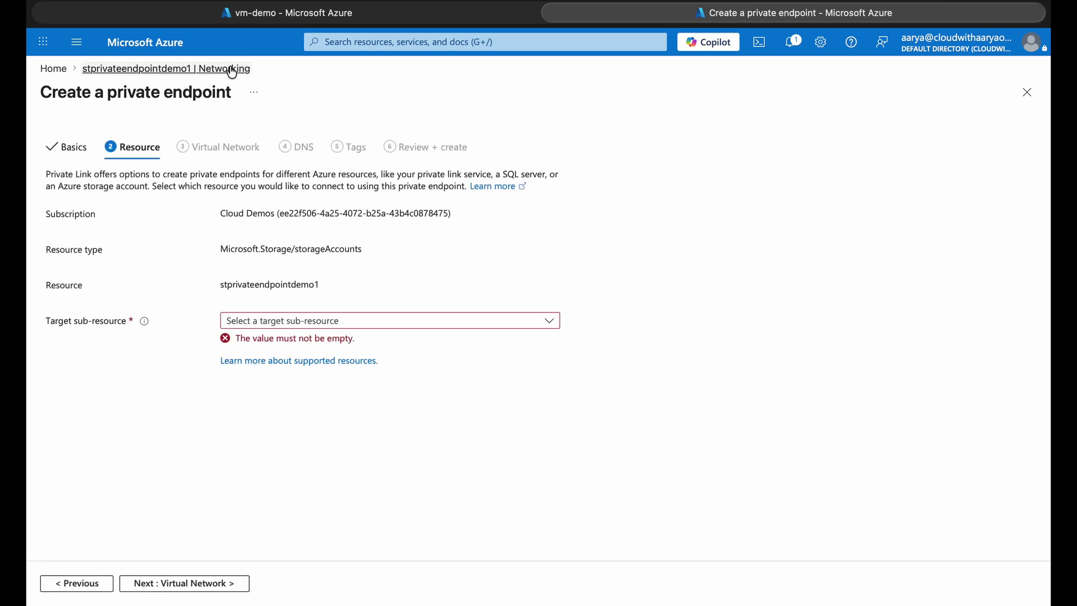
- Target the stprivateendpointdemo1 storage account's blob sub-resource
drag(220, 253, 364, 252)
drag(221, 286, 358, 284)
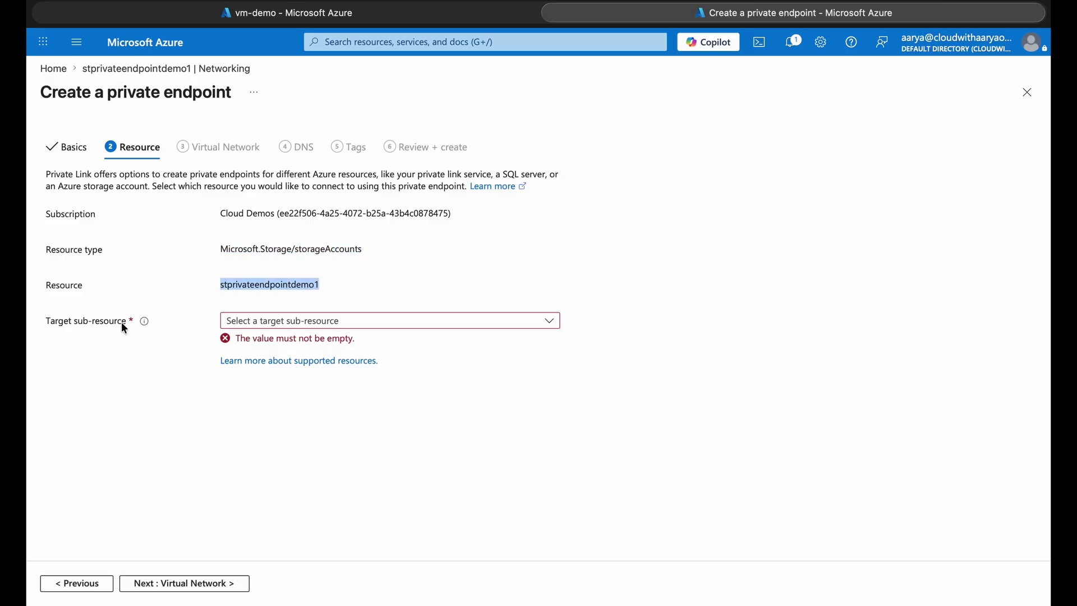
click(267, 321)
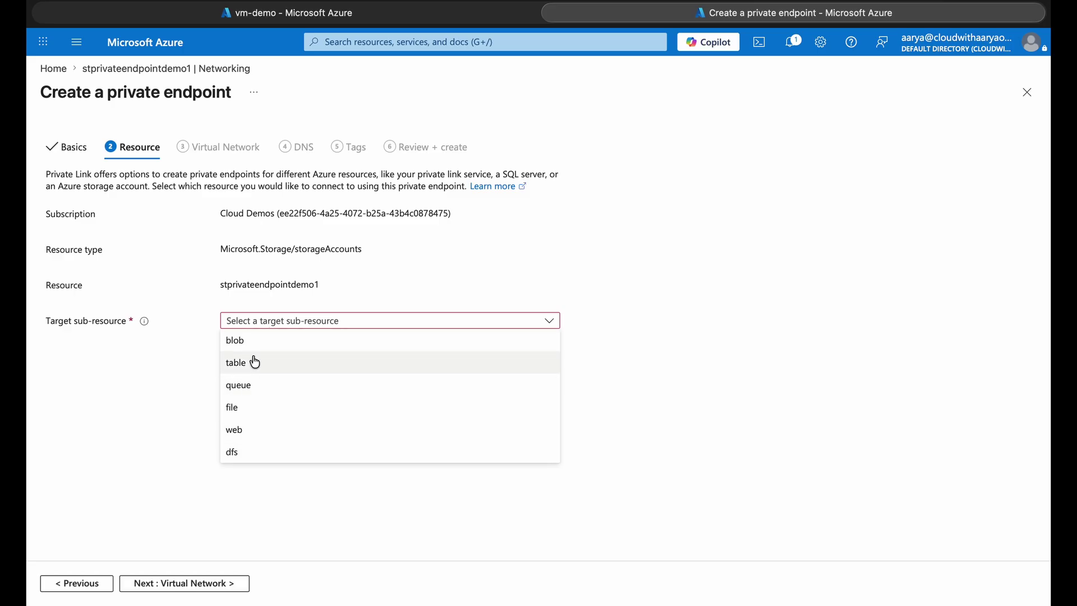
click(420, 348)
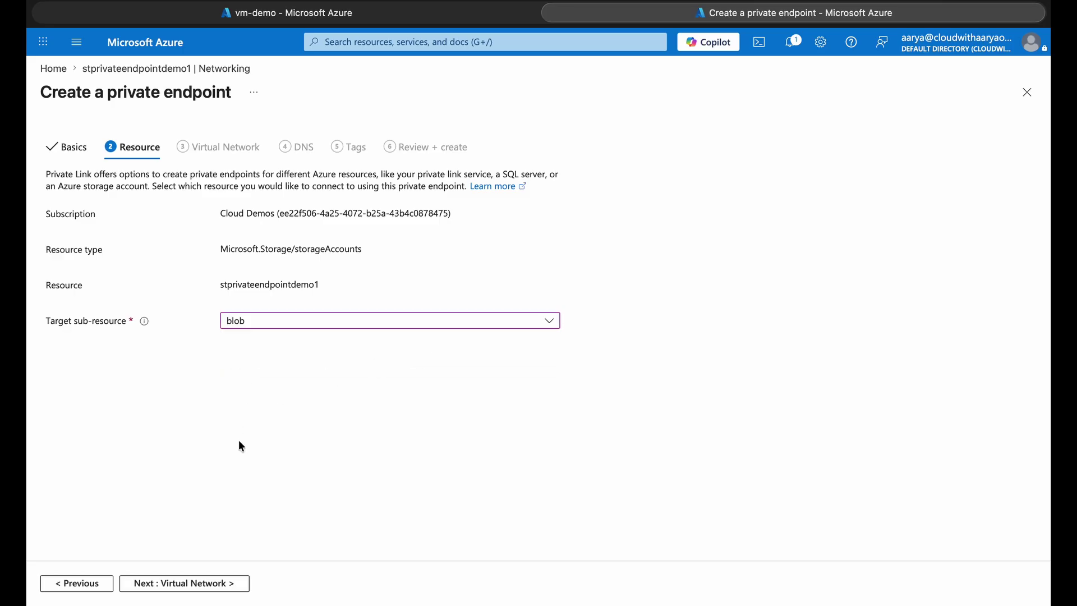
click(179, 584)
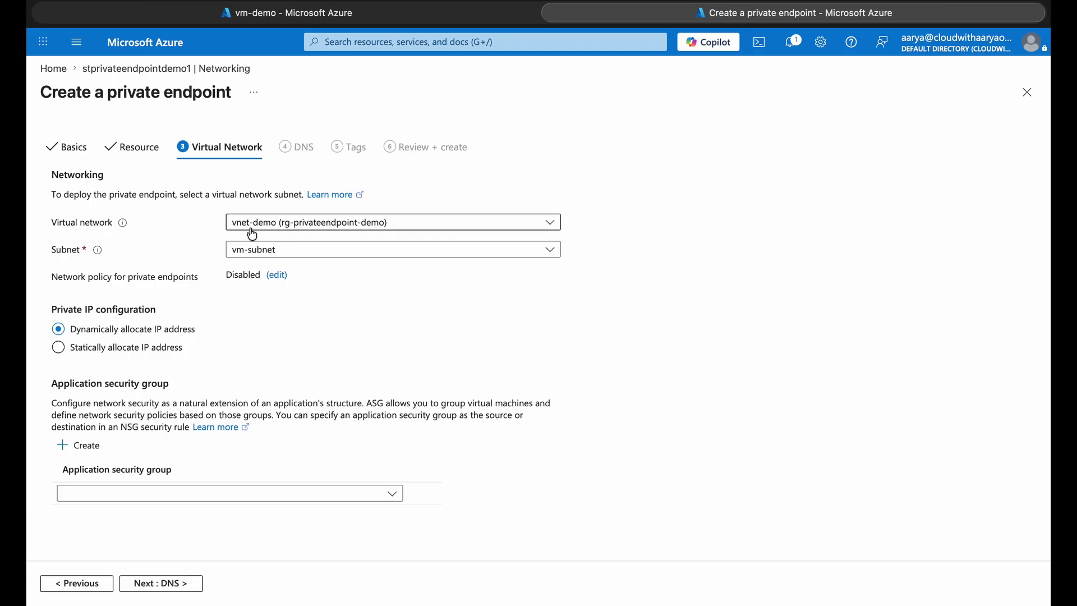
- Keep vnet-demo with vm-subnet and leave private DNS zone integration enabled
click(271, 227)
click(269, 250)
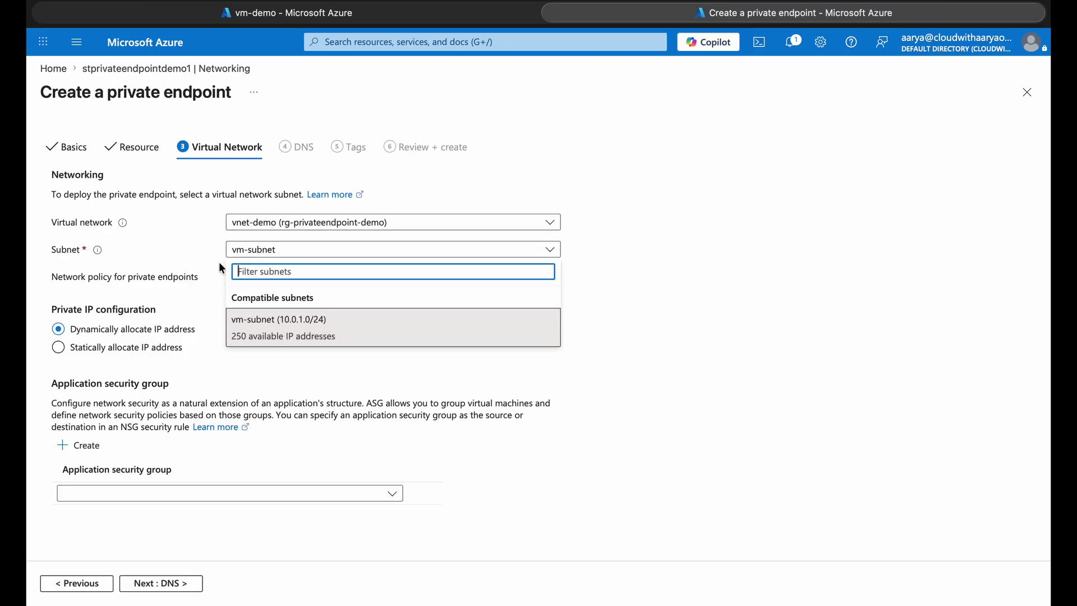
click(269, 327)
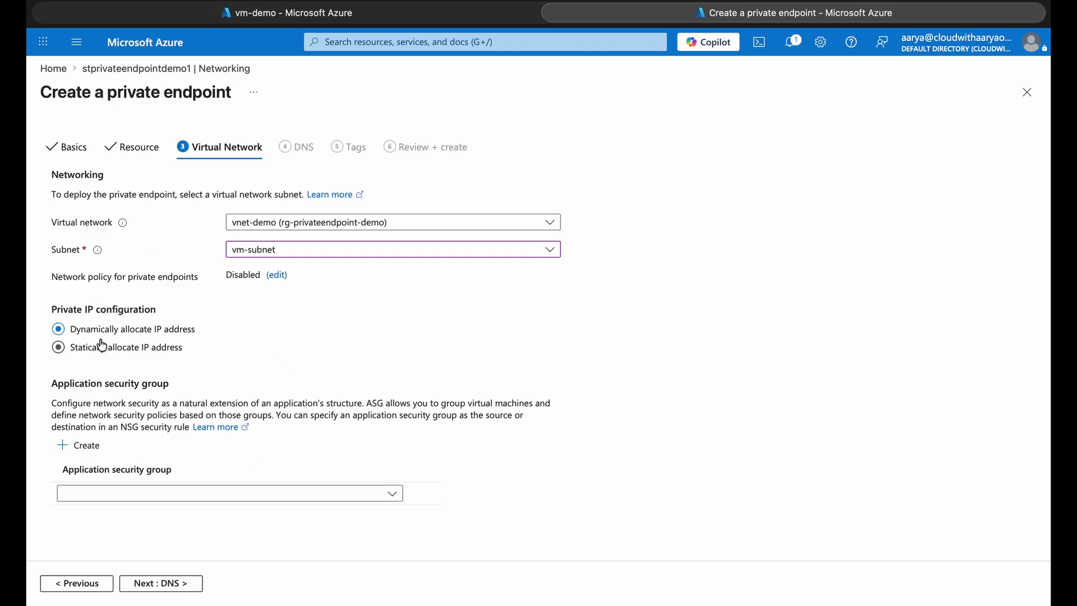
click(172, 582)
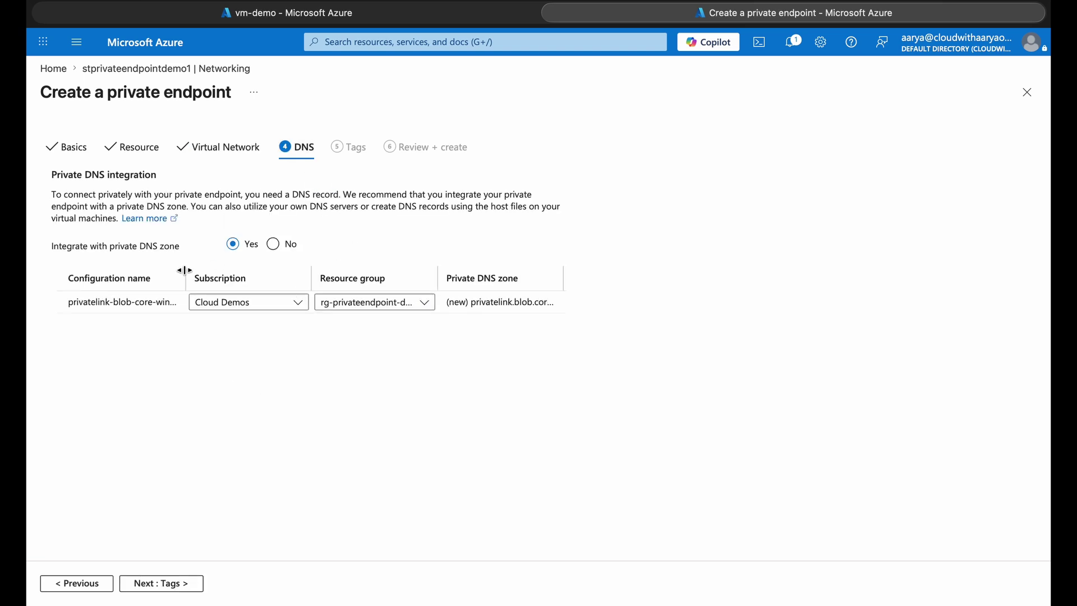
drag(185, 270, 248, 269)
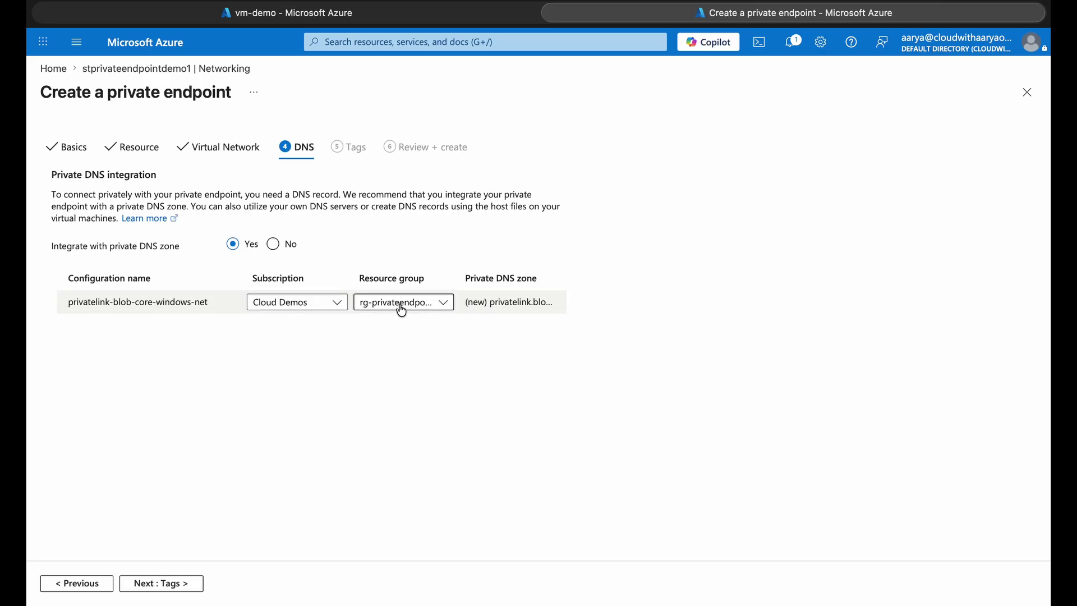
click(150, 585)
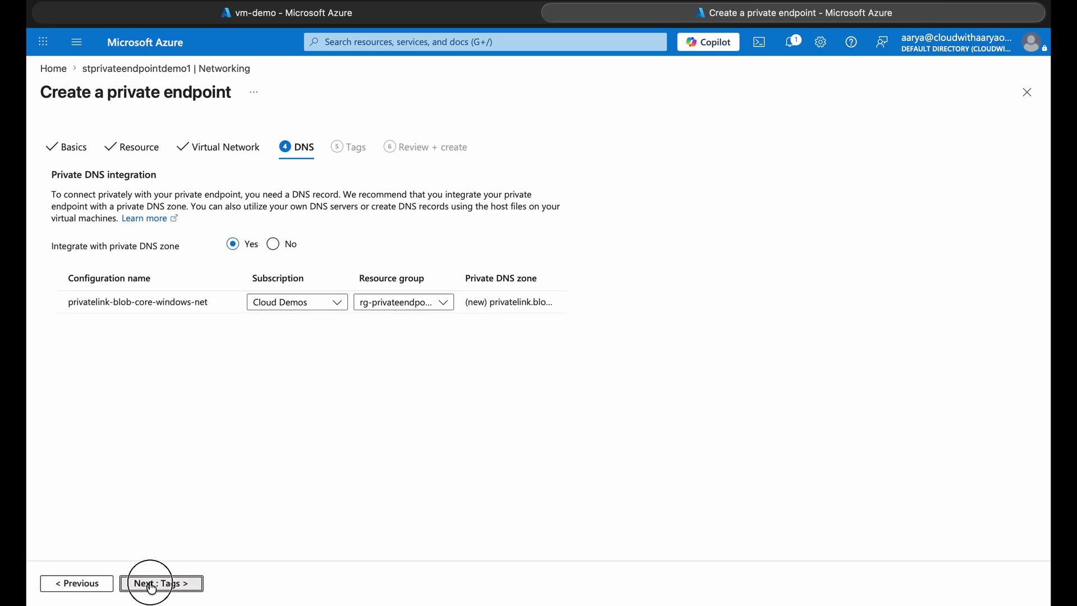
- Review and create the pe-storageaccount private endpoint
click(179, 584)
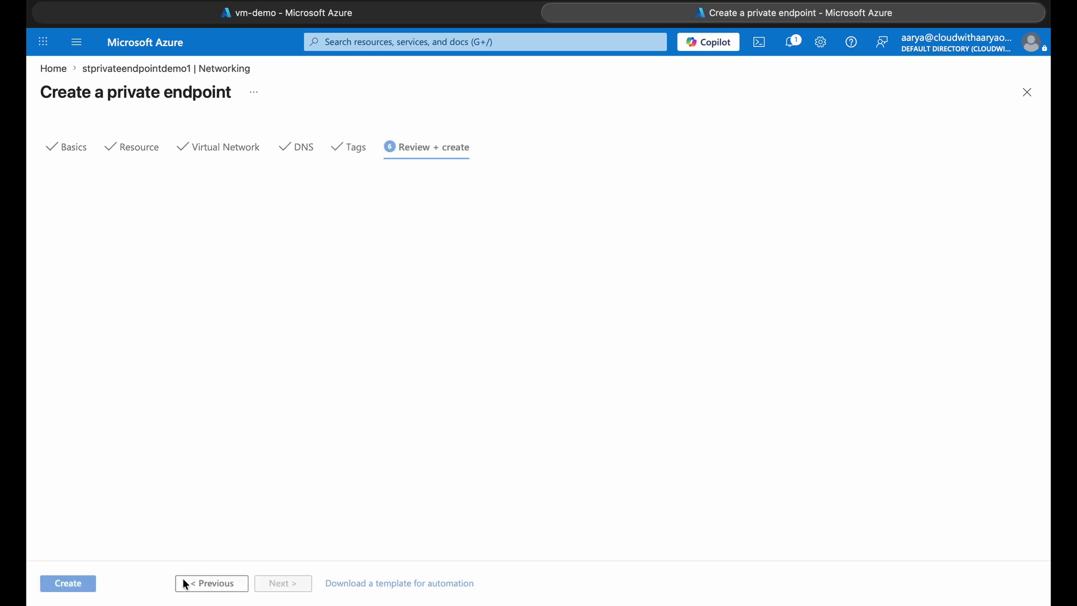
click(77, 585)
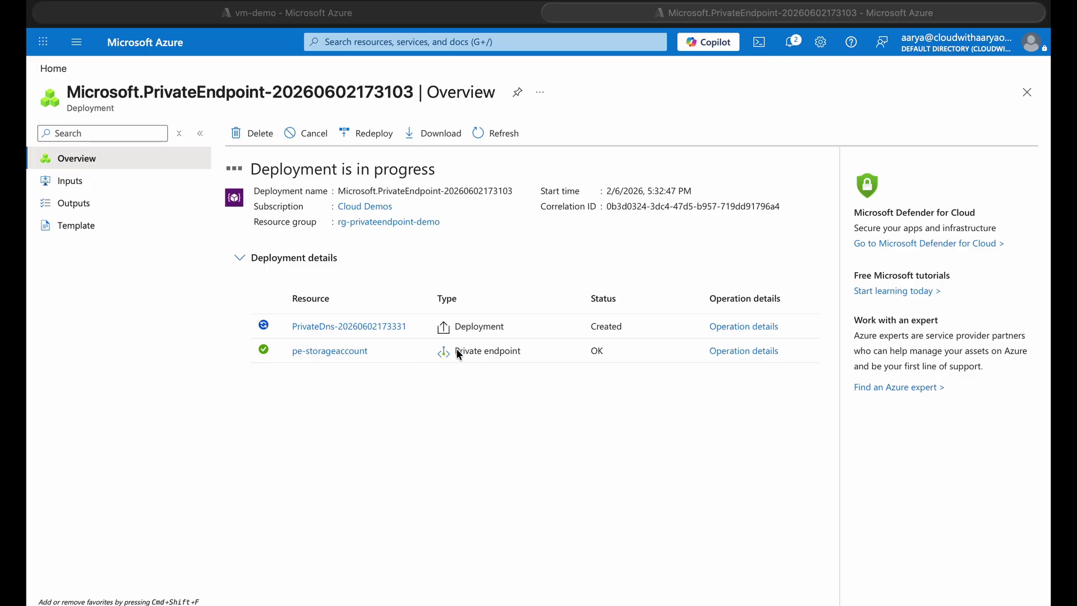
- Open pe-storageaccount in a new browser tab and show its DNS configuration
right_click(318, 352)
click(370, 363)
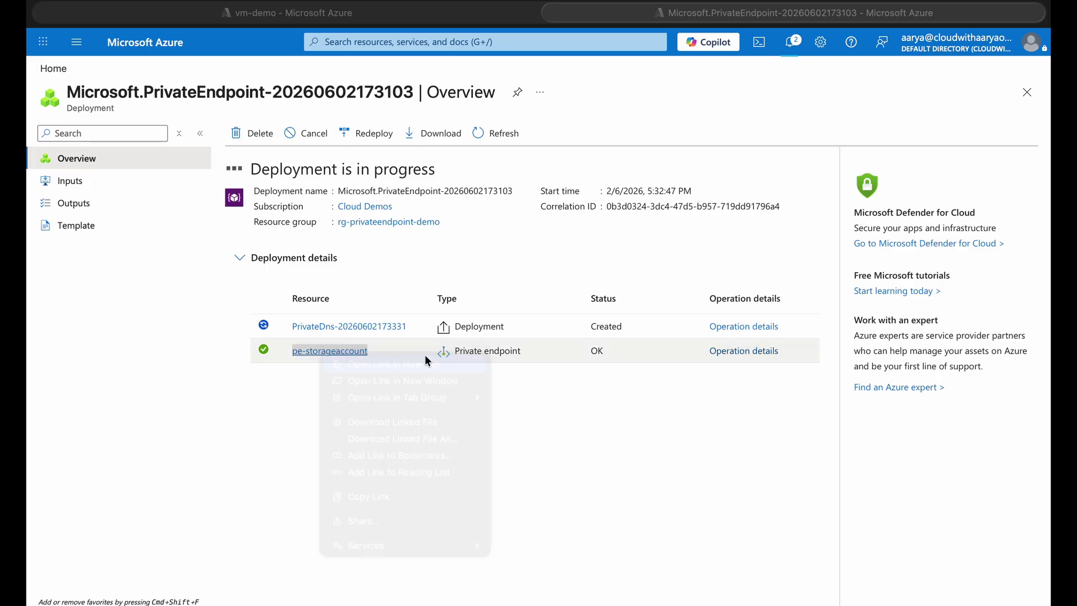
click(746, 13)
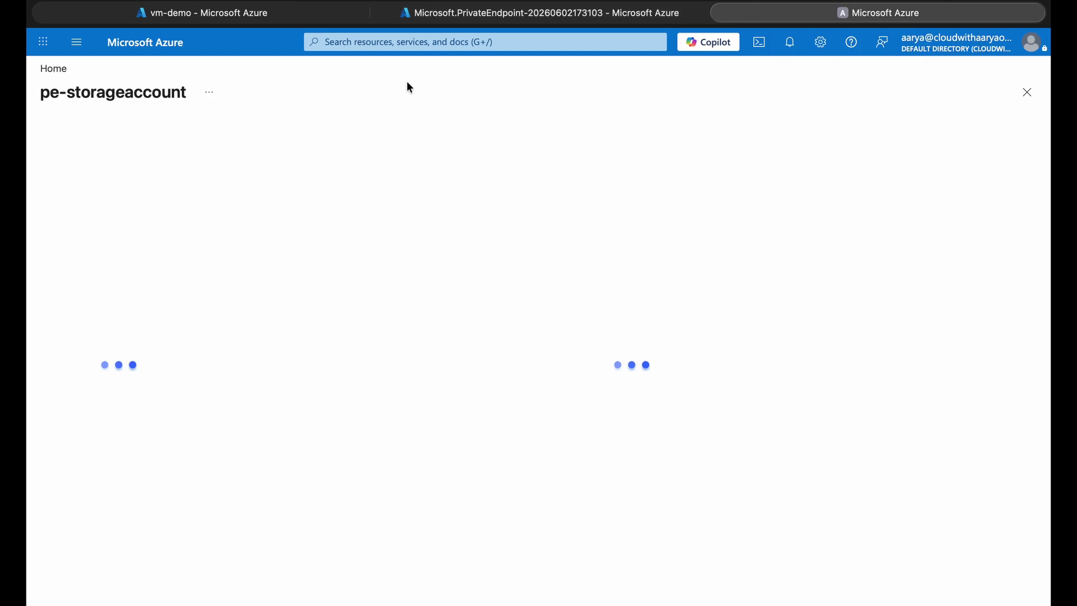
click(179, 133)
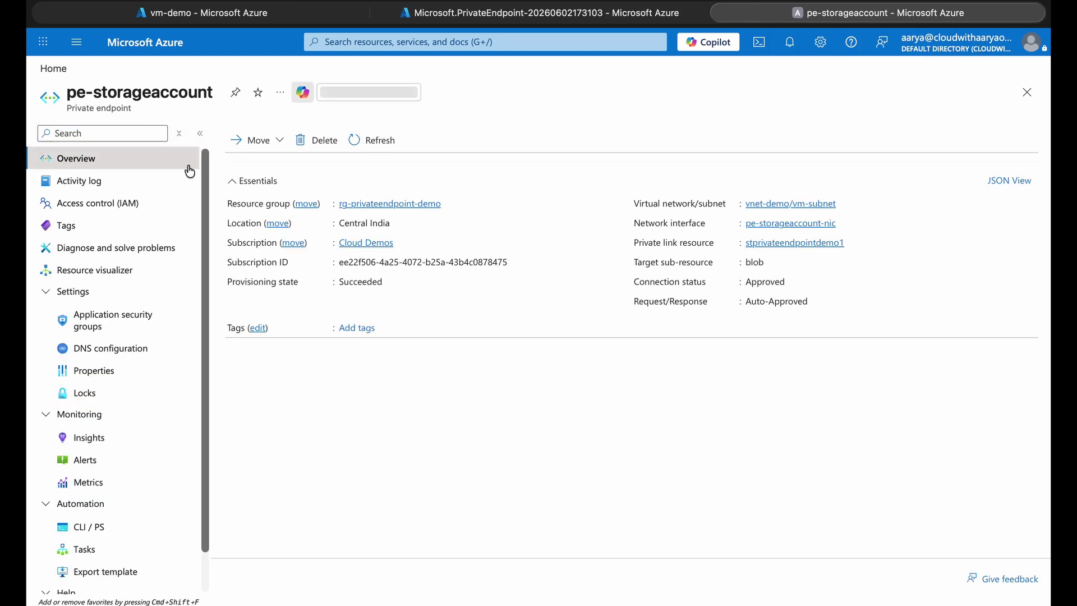
click(134, 357)
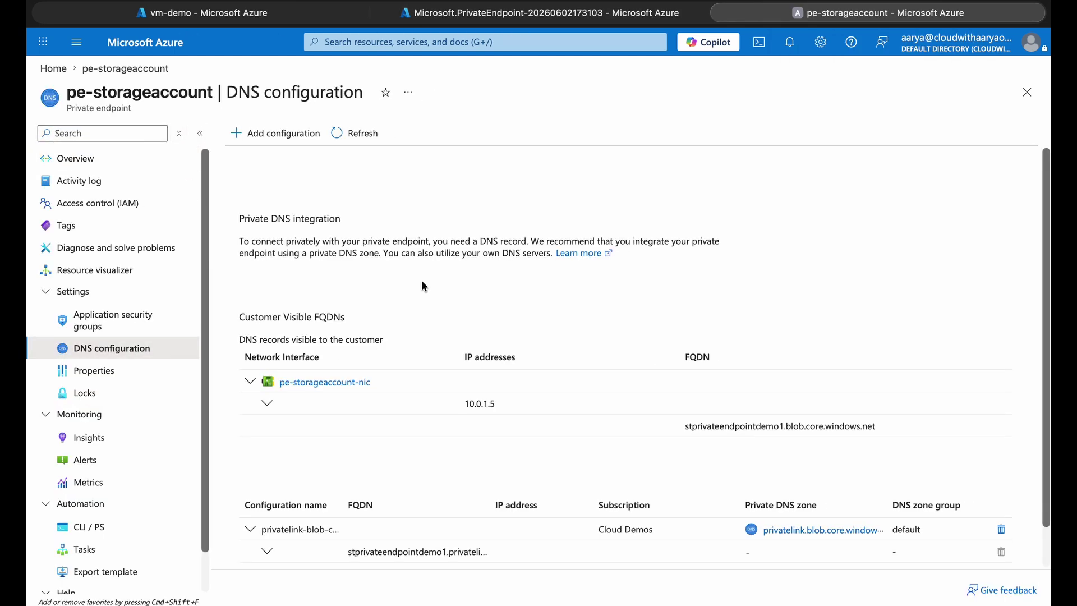
- Confirm the stprivateendpointdemo1 privatelink blob FQDN maps to 10.0.1.5, then return to the deployment tab
scroll(412, 329, down, 1)
scroll(412, 329, down, 1)
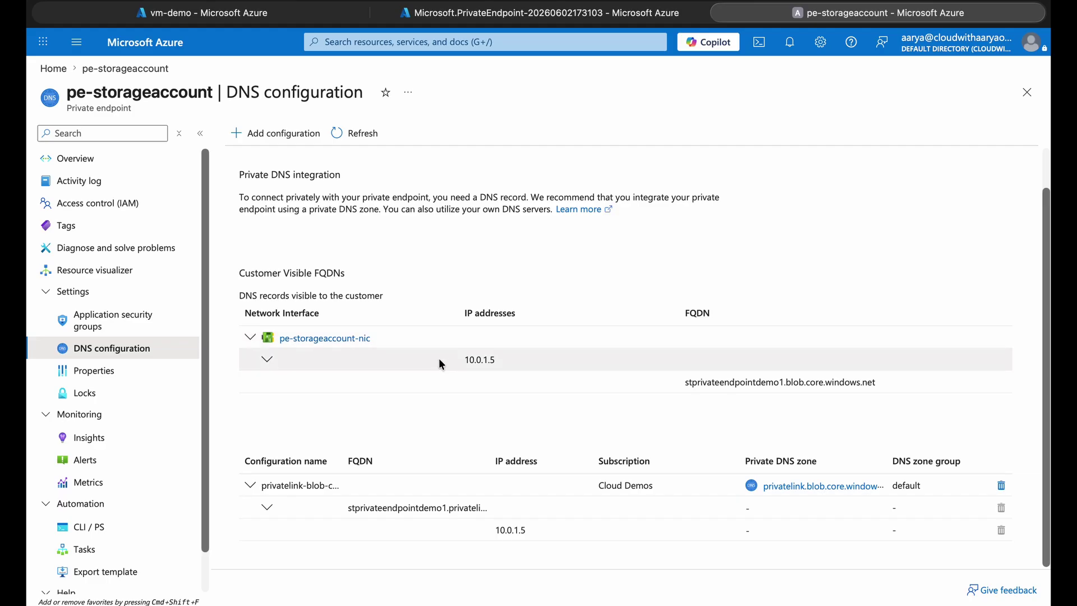
drag(457, 360, 515, 358)
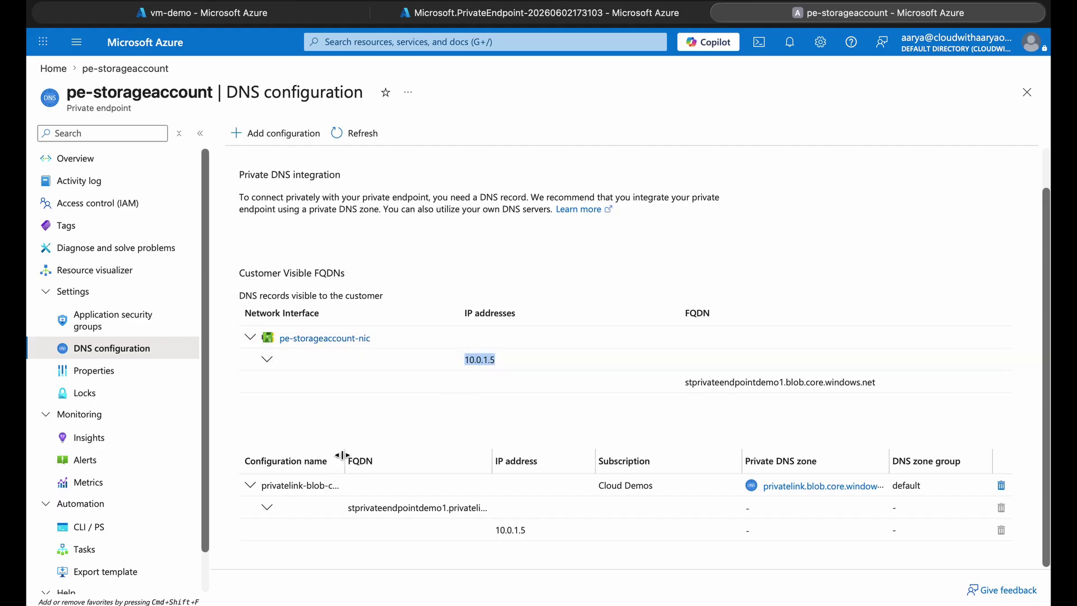
drag(342, 456, 399, 455)
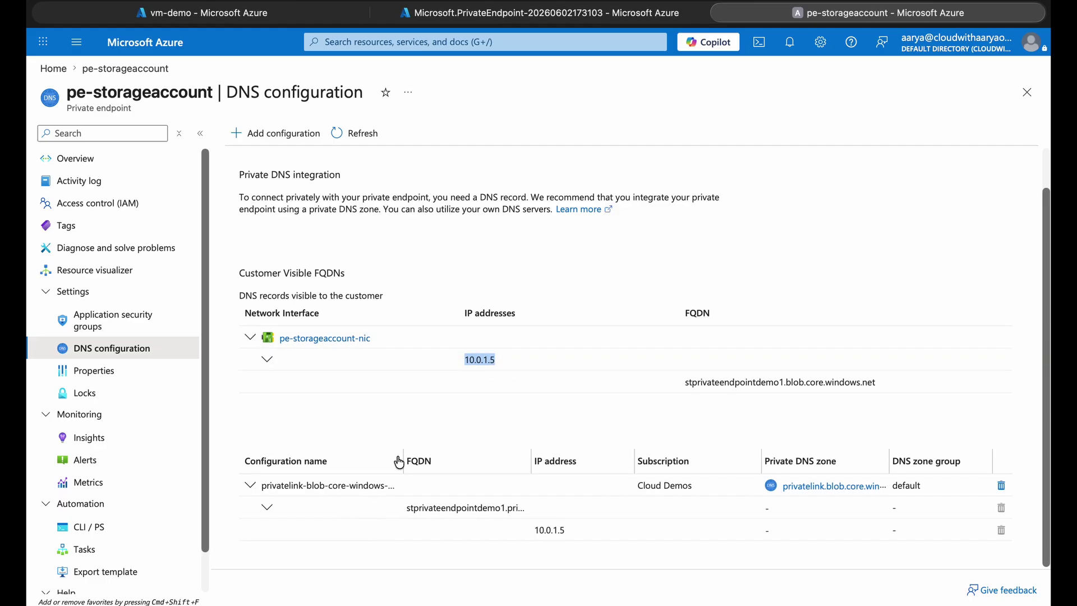
double_click(519, 455)
drag(685, 382, 907, 382)
drag(409, 510, 642, 508)
double_click(507, 507)
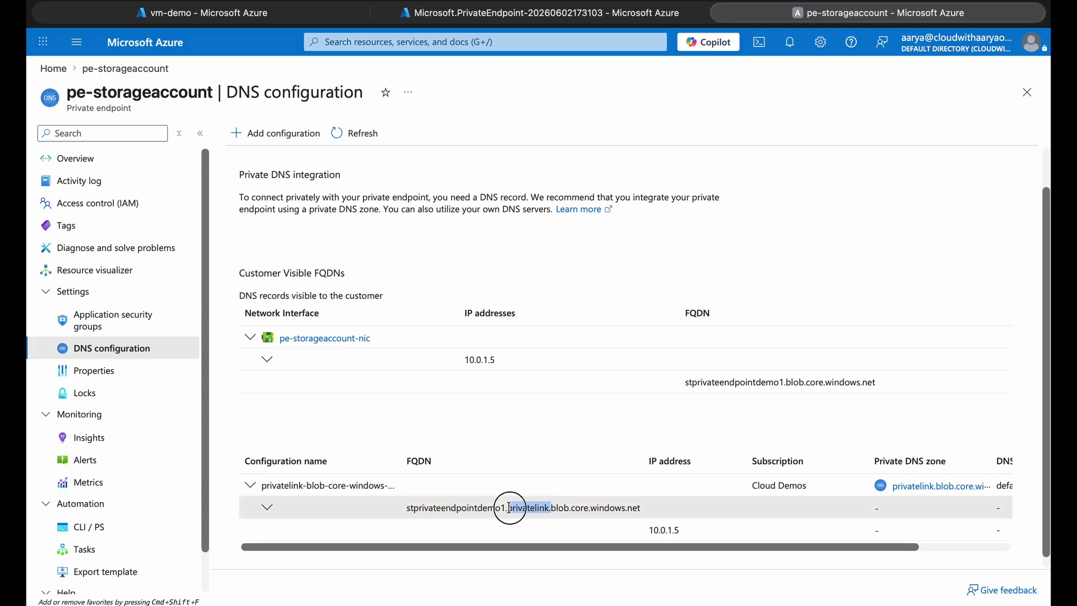
click(654, 530)
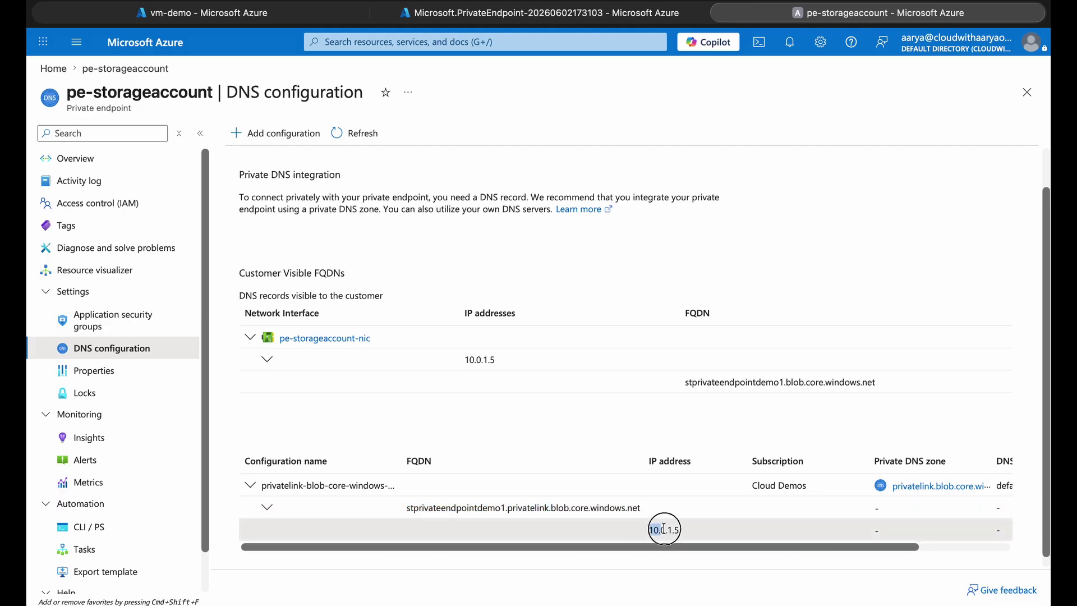
key(ctrl+shift+Tab)
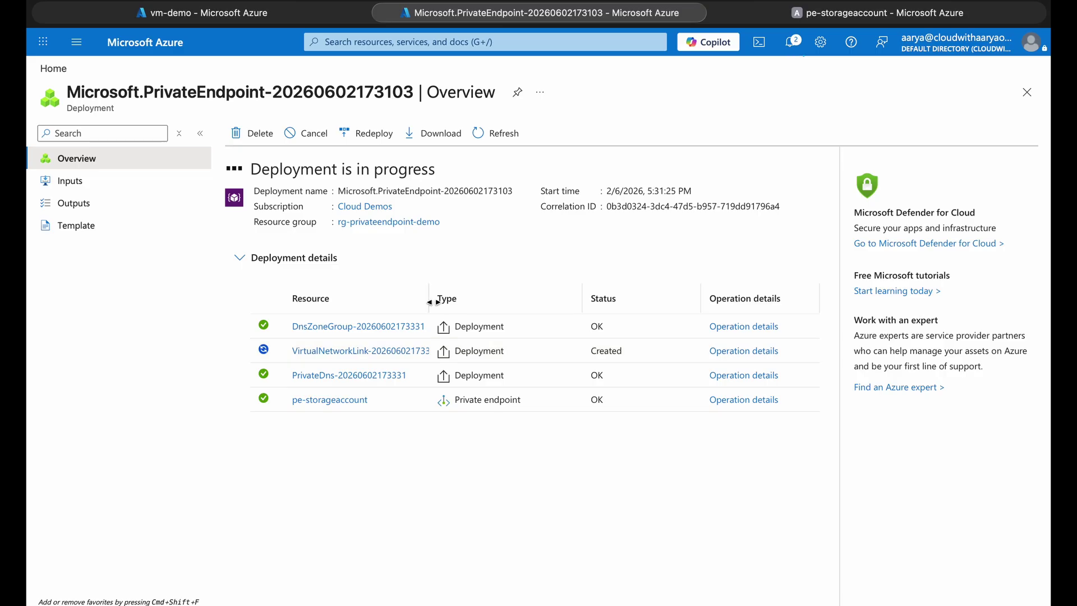
- Go from the PrivateDns deployment to the privatelink.blob.core.windows.net zone's virtual network links
mouse_move(370, 353)
click(361, 376)
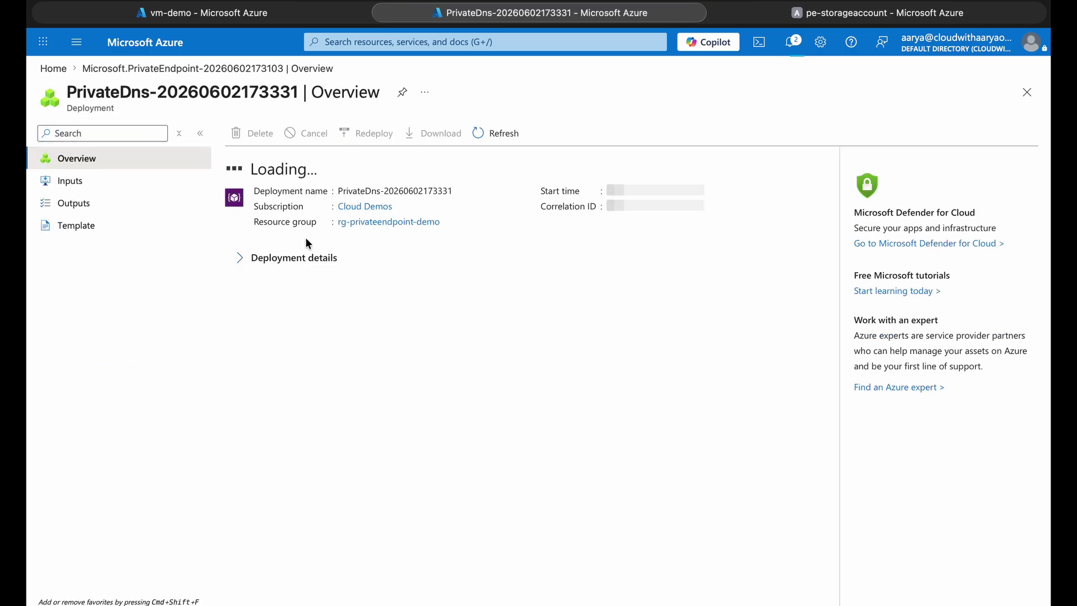
click(296, 319)
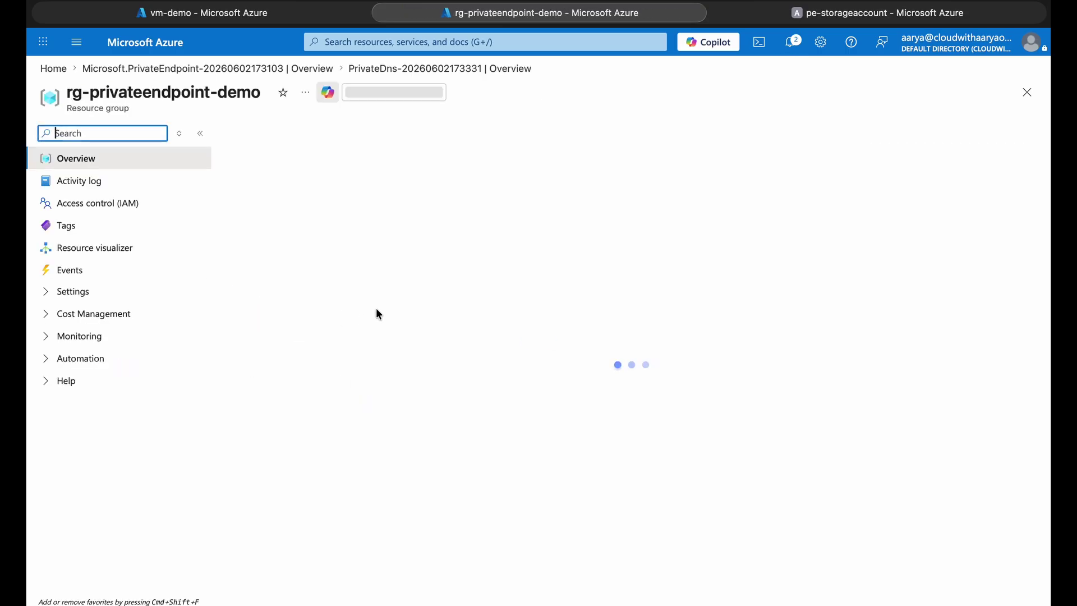
click(180, 135)
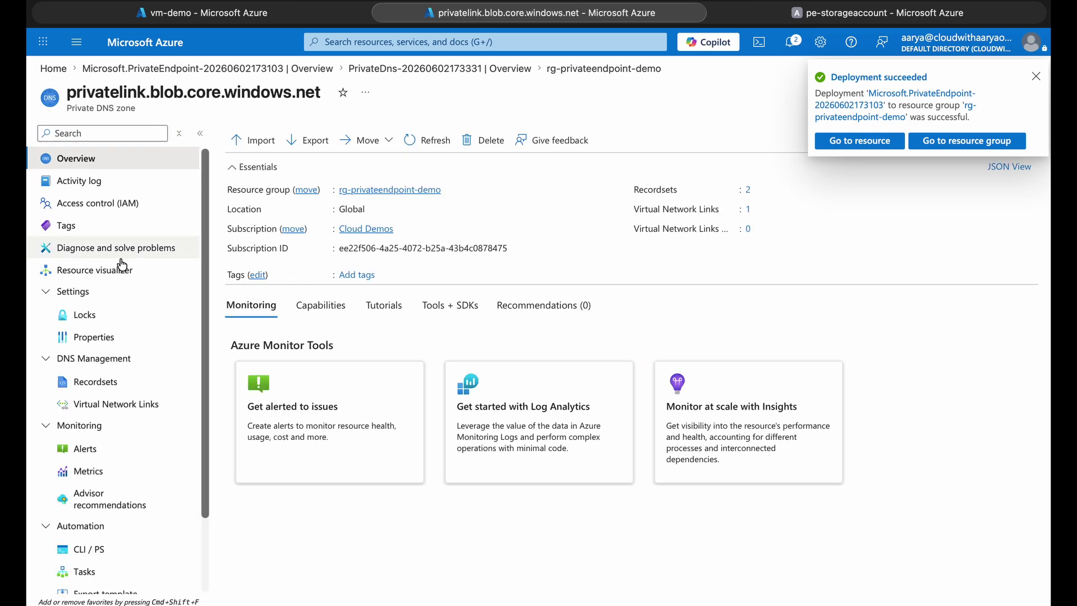
click(123, 413)
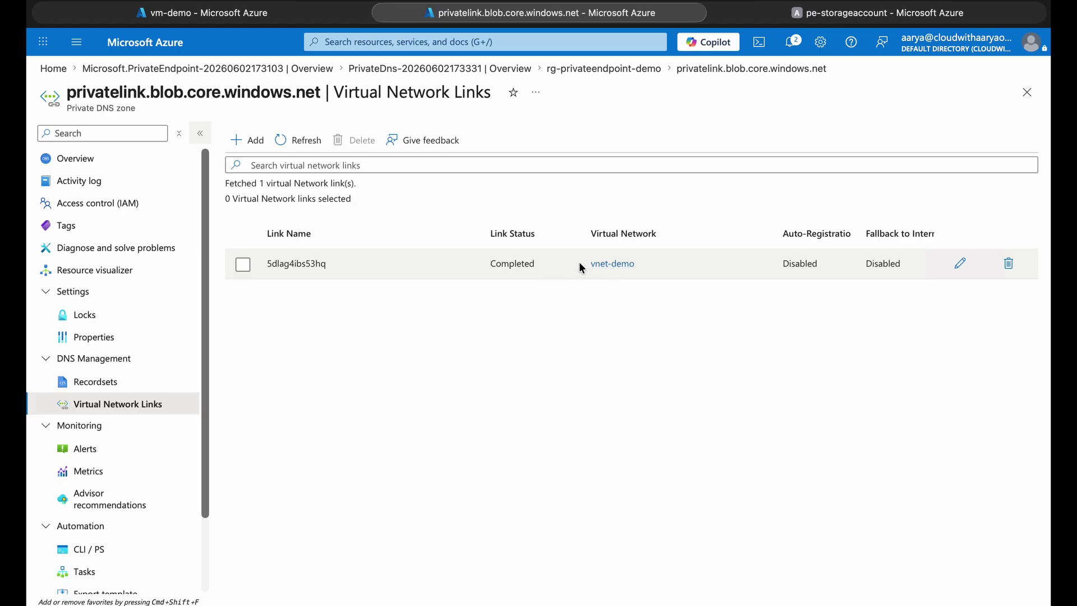
- Check the vnet-demo link, then list the zone's record sets showing stprivateendpointdemo1 at 10.0.1.5
drag(579, 261, 639, 261)
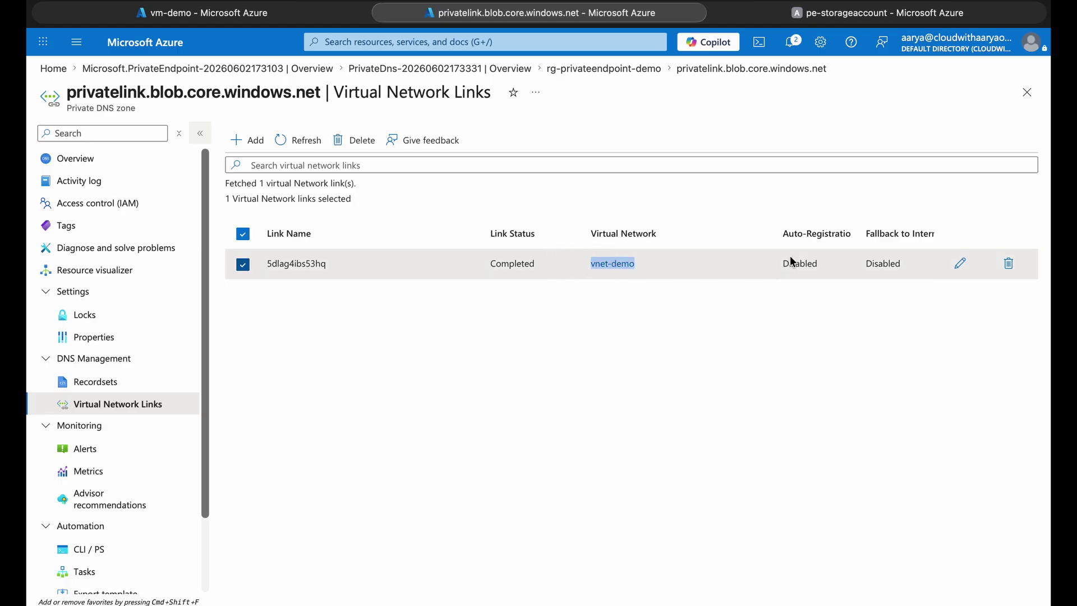
click(724, 70)
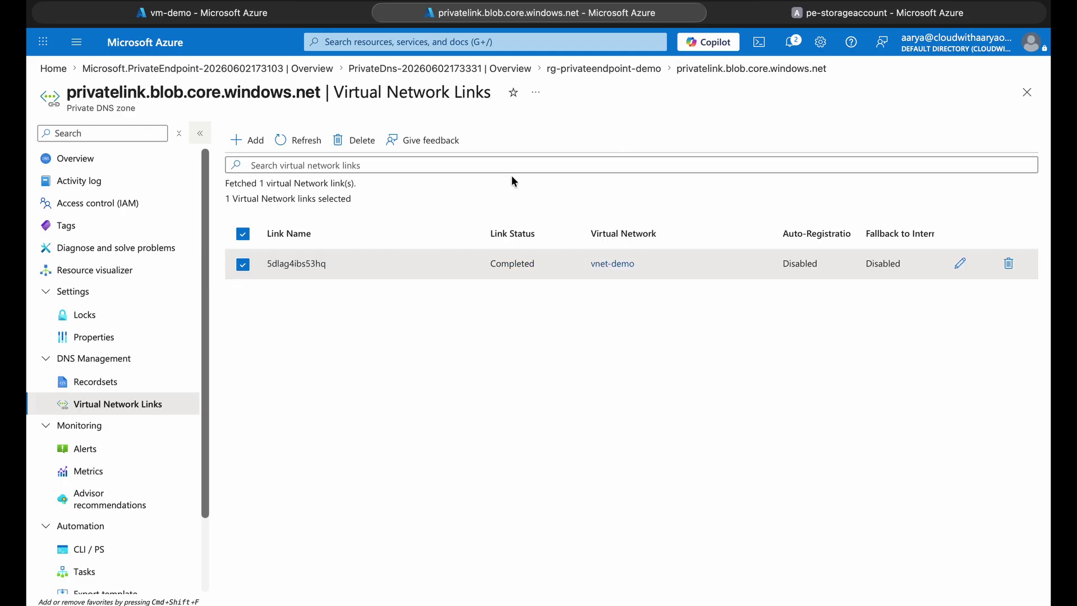
drag(70, 107, 155, 108)
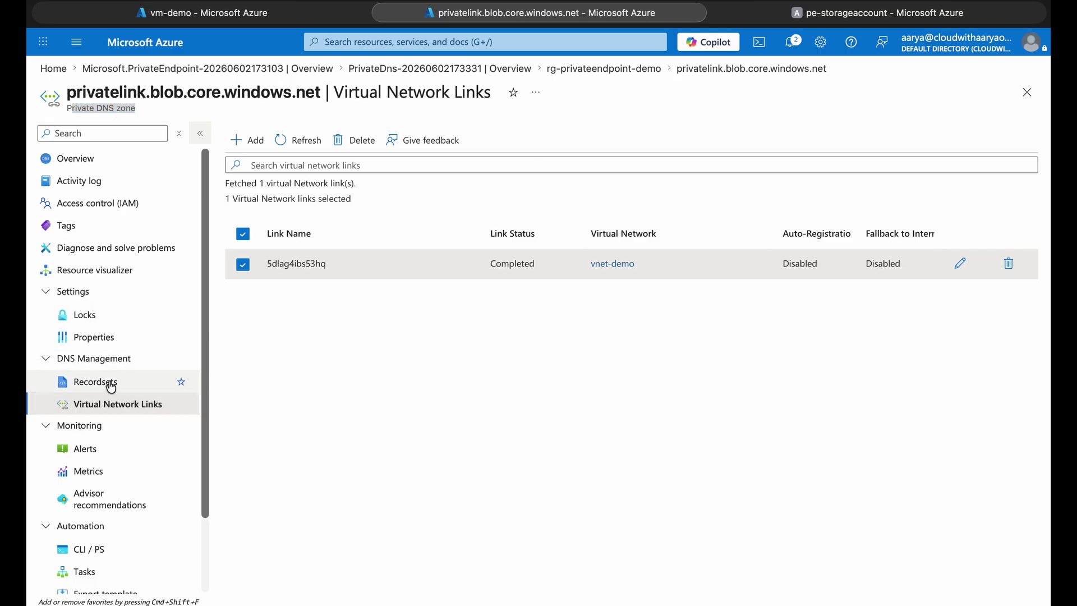
click(89, 383)
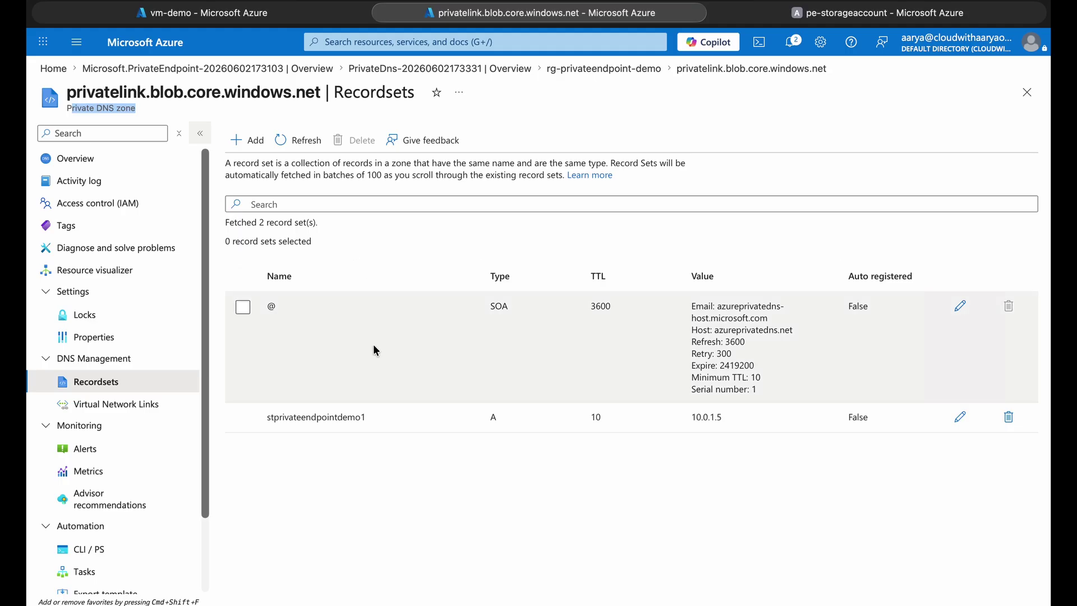
- Compare the A record's 10.0.1.5 address with the endpoint NIC's 10.0.1.5 address
drag(266, 418, 613, 435)
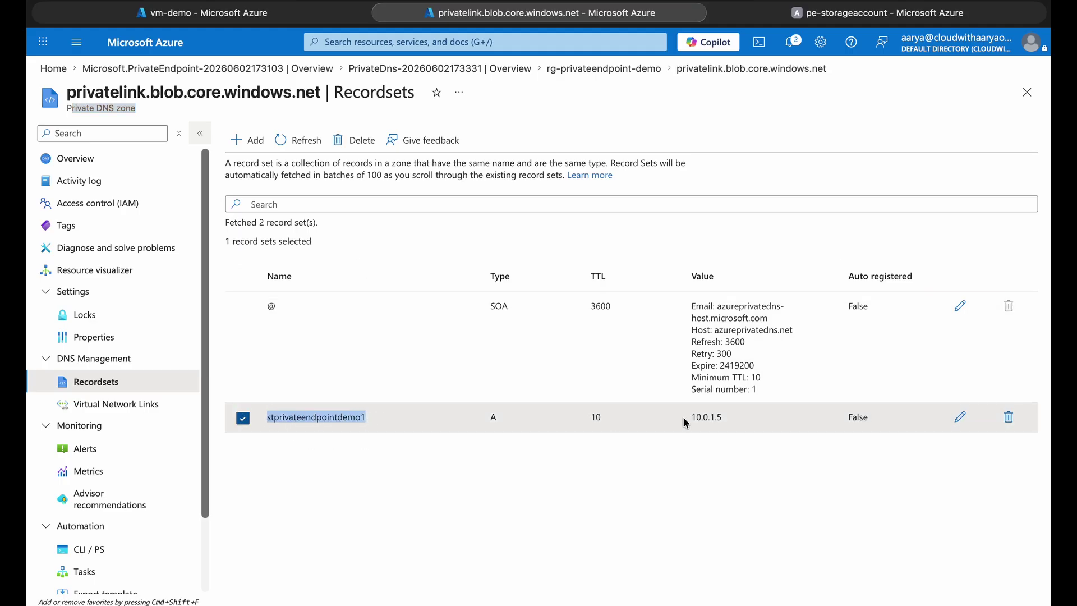
drag(684, 418, 724, 418)
click(836, 12)
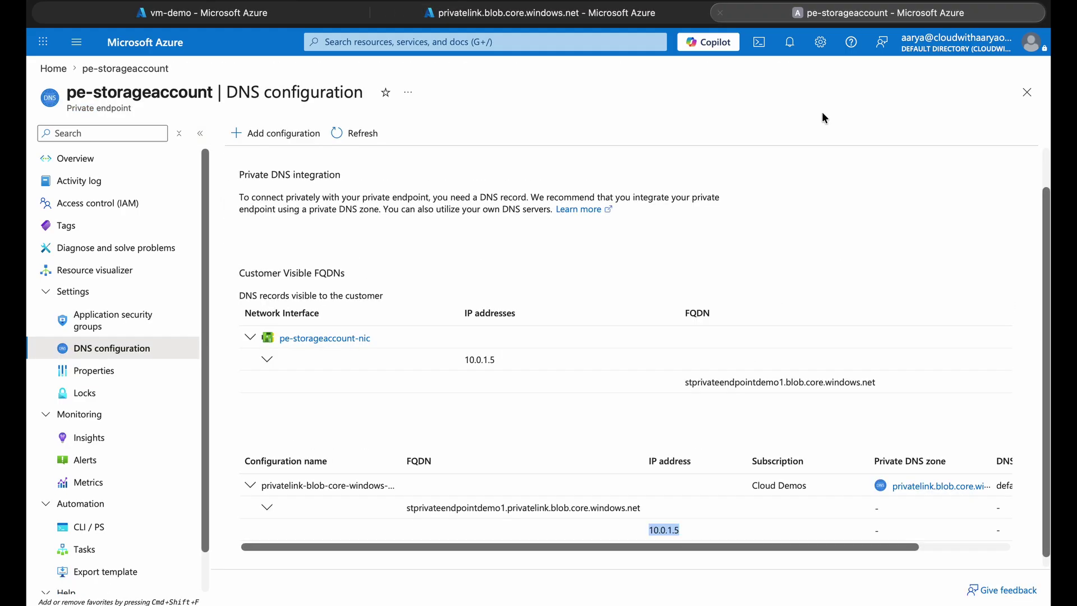
drag(463, 360, 500, 359)
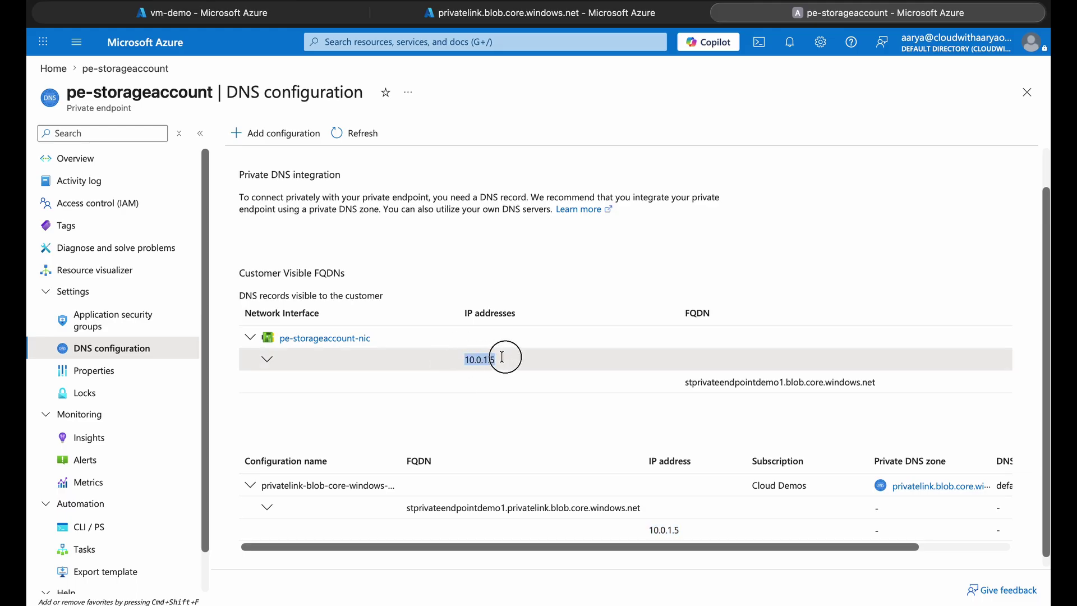
click(640, 14)
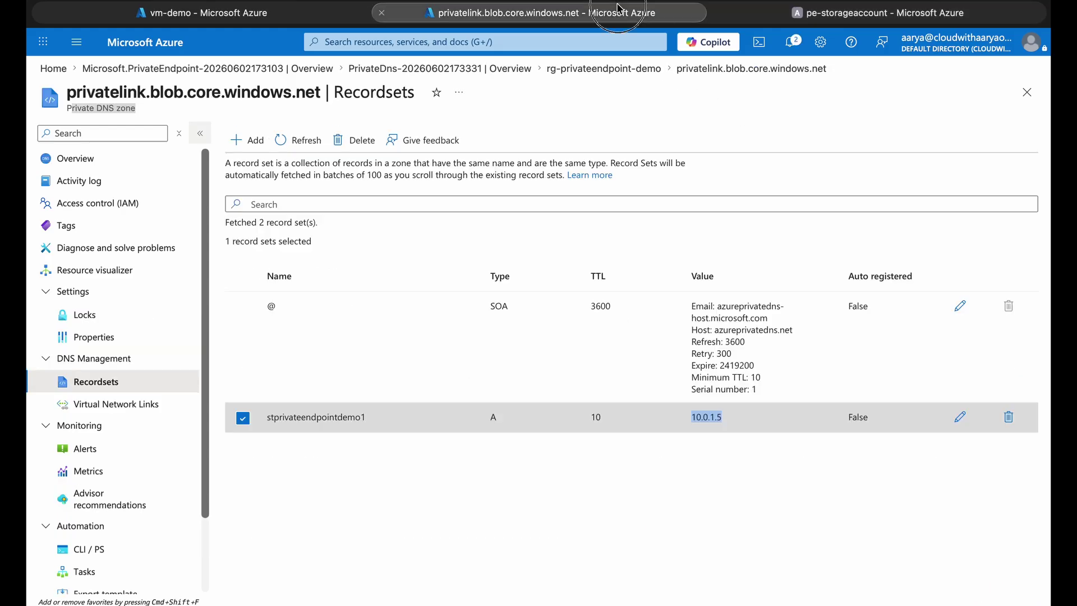
- Inspect the stprivateendpointdemo1 record details and copy the endpoint's privatelink FQDN
click(959, 416)
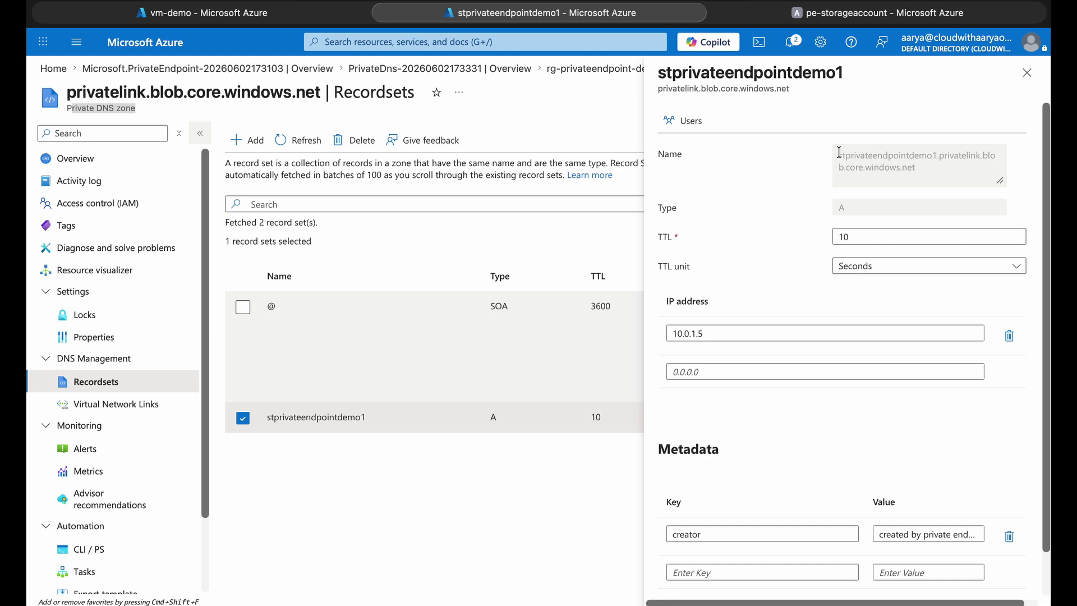
drag(839, 152, 918, 168)
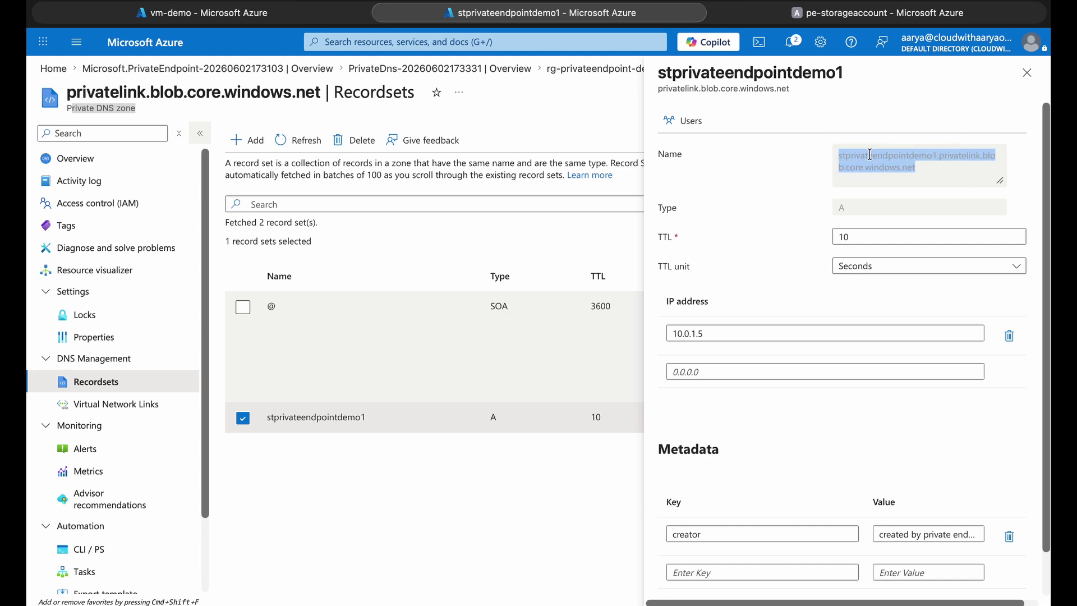
click(685, 332)
double_click(712, 332)
scroll(844, 199, down, 1)
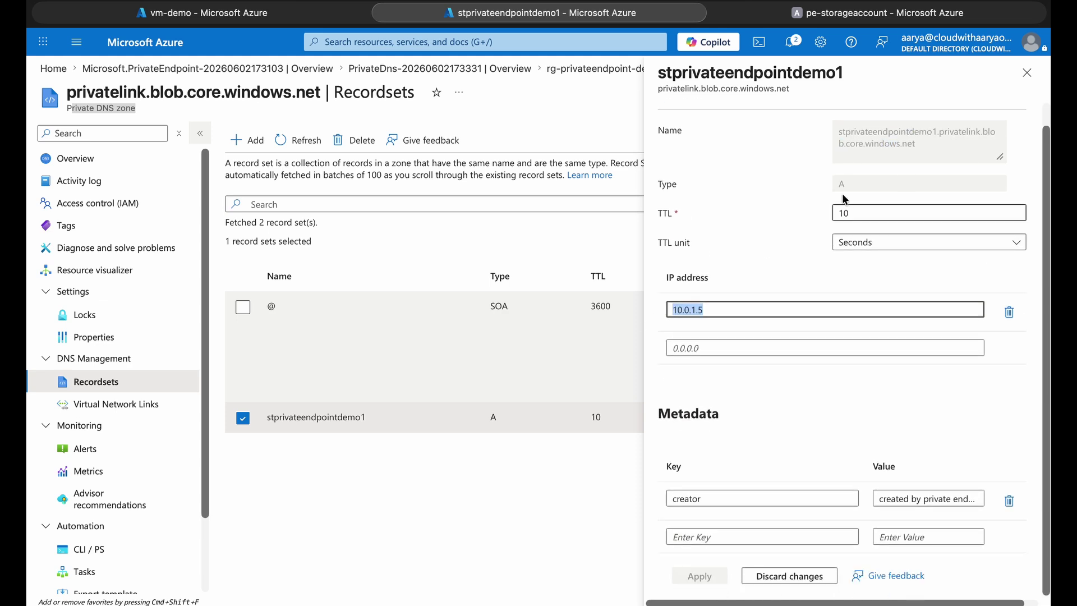
key(ctrl+Tab)
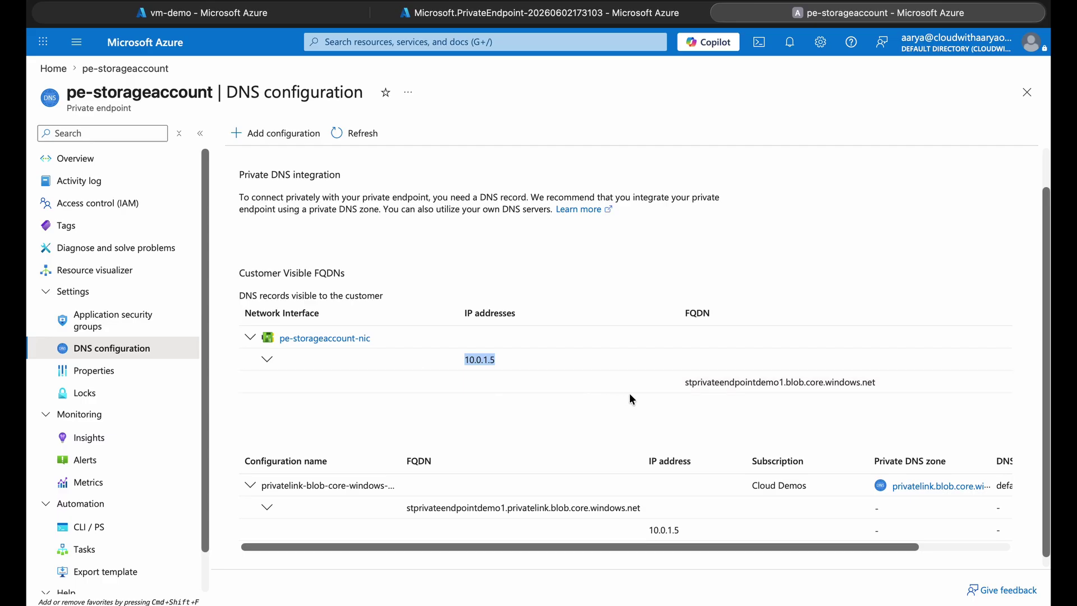
drag(405, 508, 642, 508)
key(super+c)
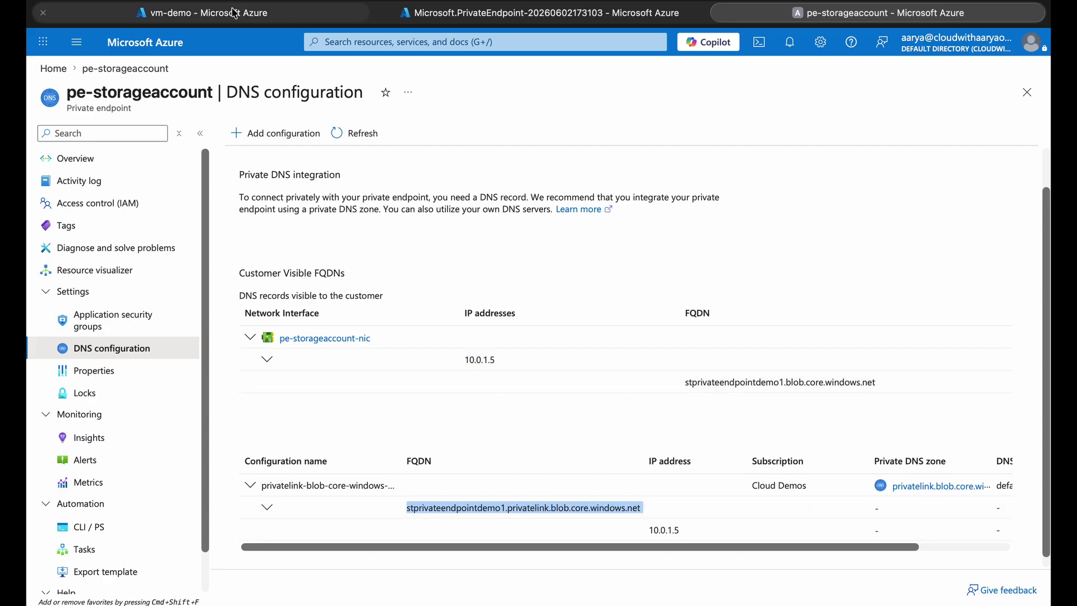
click(234, 12)
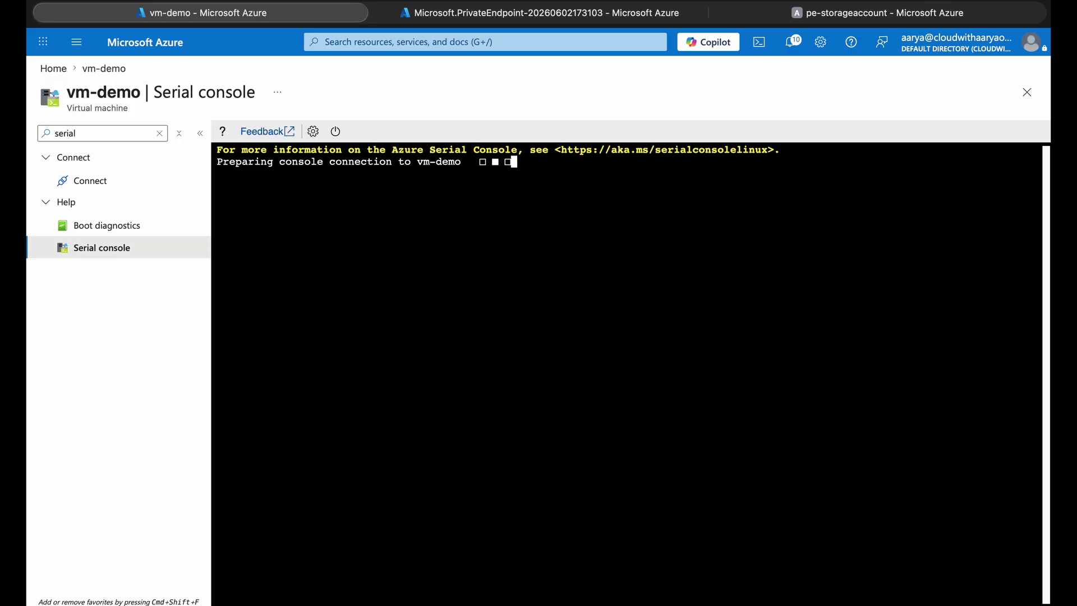
- Run nslookup on the privatelink FQDN in vm-demo's console, resolving to 10.0.1.5
key(super+v)
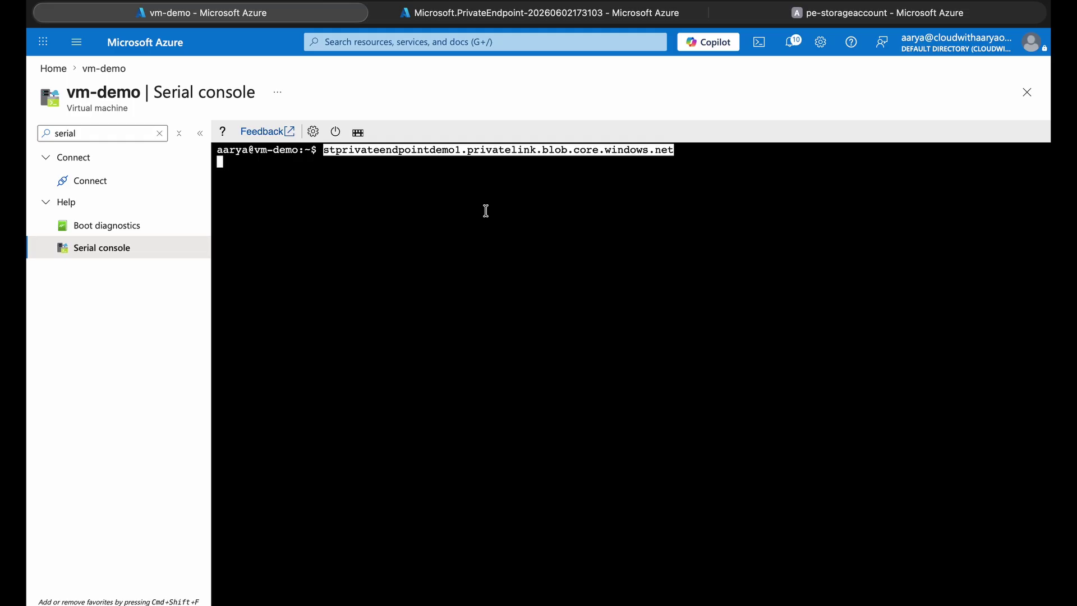
key(Left)
key(Left)
key(Left)
key(Left)
key(Left)
key(Left)
key(Left)
key(Left)
key(Left)
key(Left)
key(Left)
key(Left)
key(Left)
key(Left)
key(ctrl+a)
text(nslookup)
key(Return)
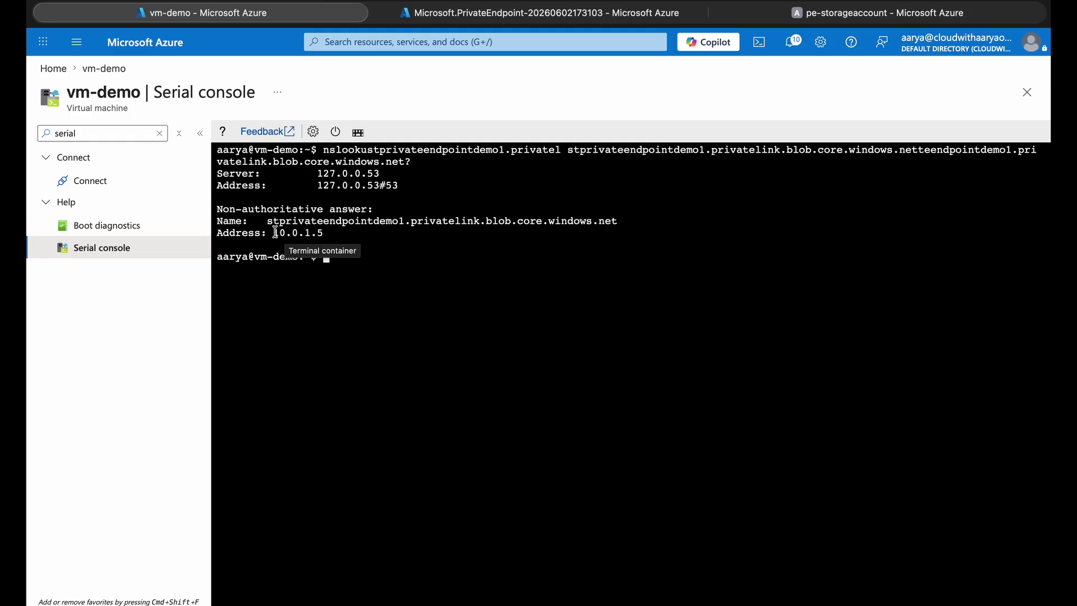
drag(275, 232, 341, 233)
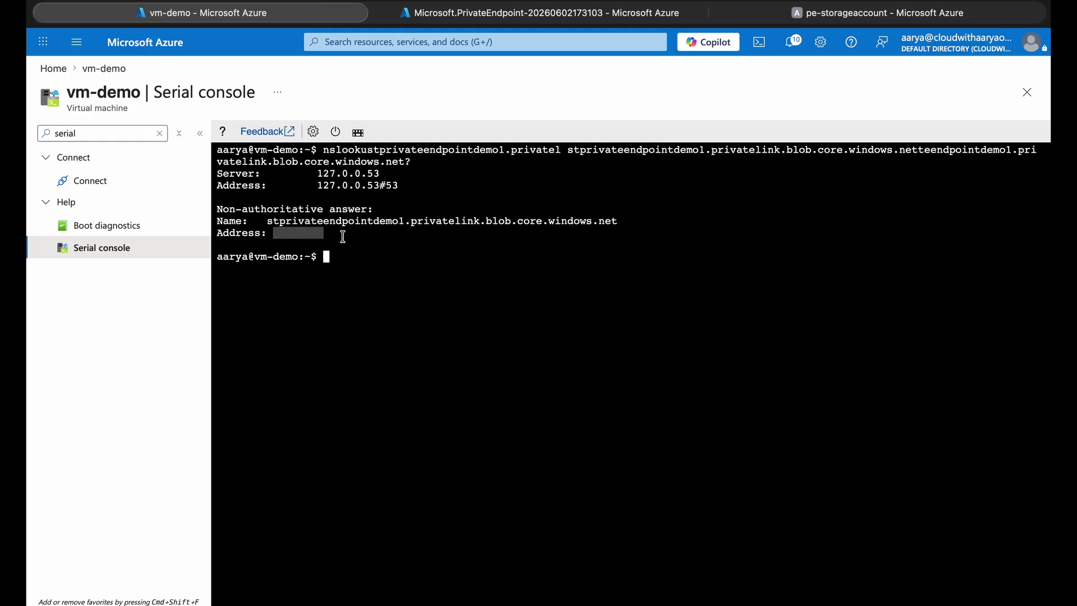
click(331, 234)
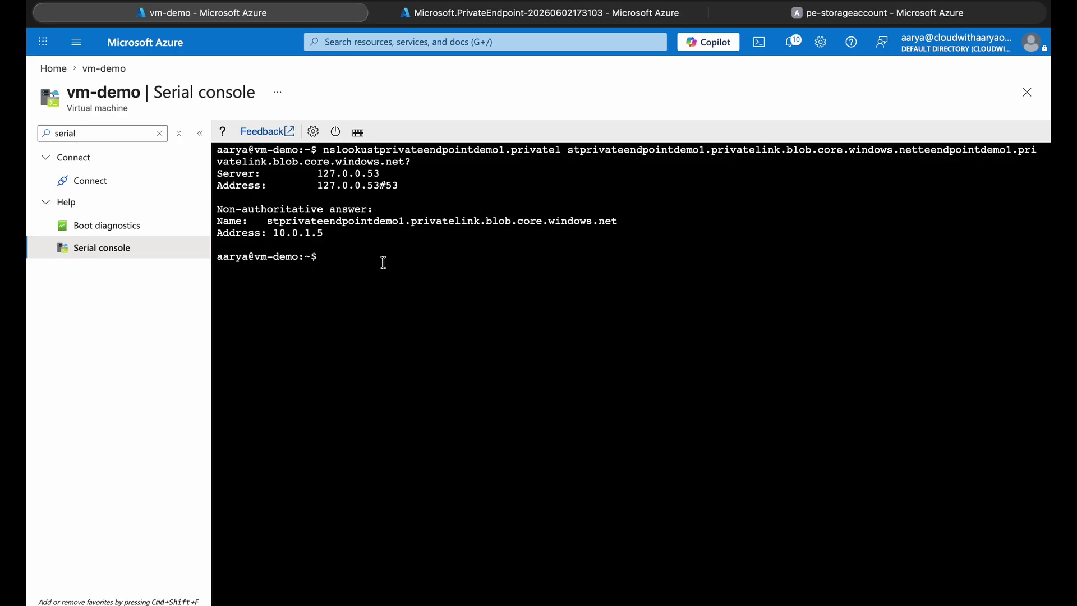
- Look up the blob FQDN, showing it aliases to privatelink and resolves to 10.0.1.5
text(nslookup stprivateendpointdemo1.privatelink.blob.core.windows.net)
key(Left)
key(Left)
key(Left)
key(Left)
key(Left)
key(Left)
key(ctrl+c)
key(super+v)
key(Return)
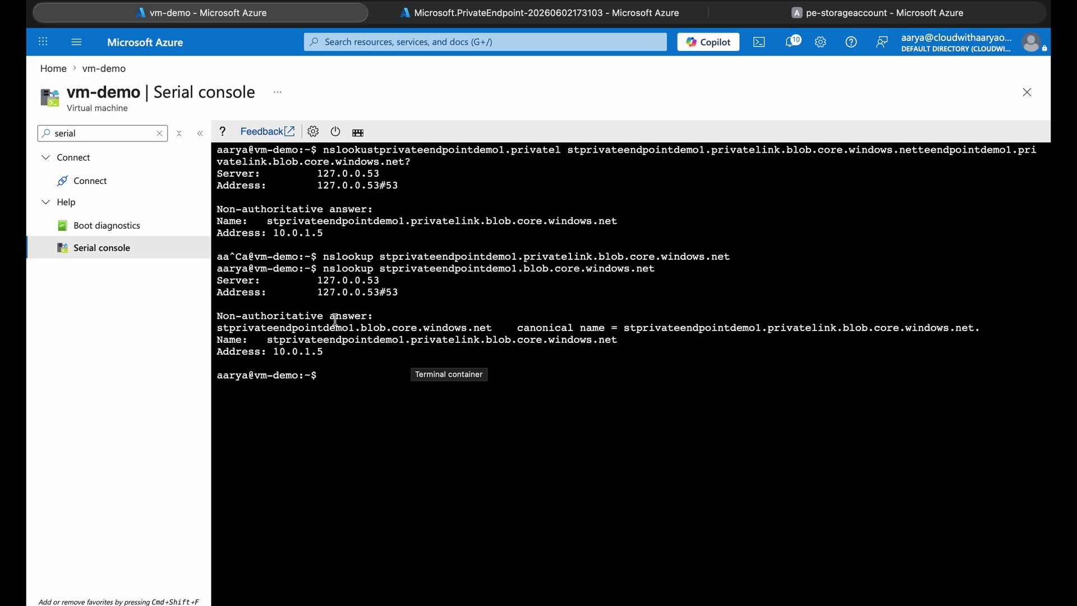
drag(524, 256, 602, 253)
click(524, 270)
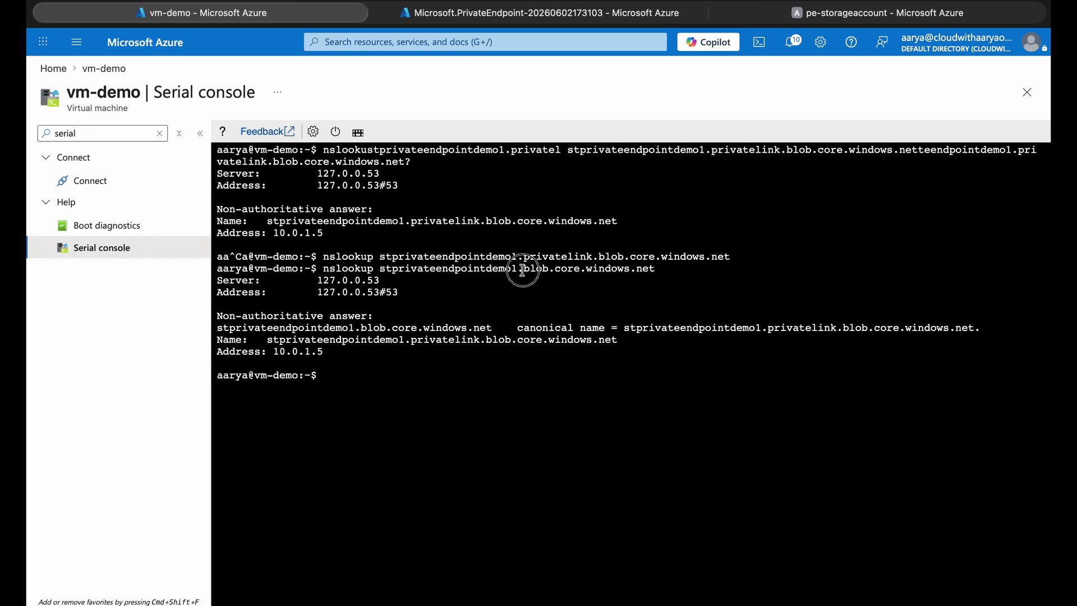
click(284, 351)
drag(283, 351, 330, 351)
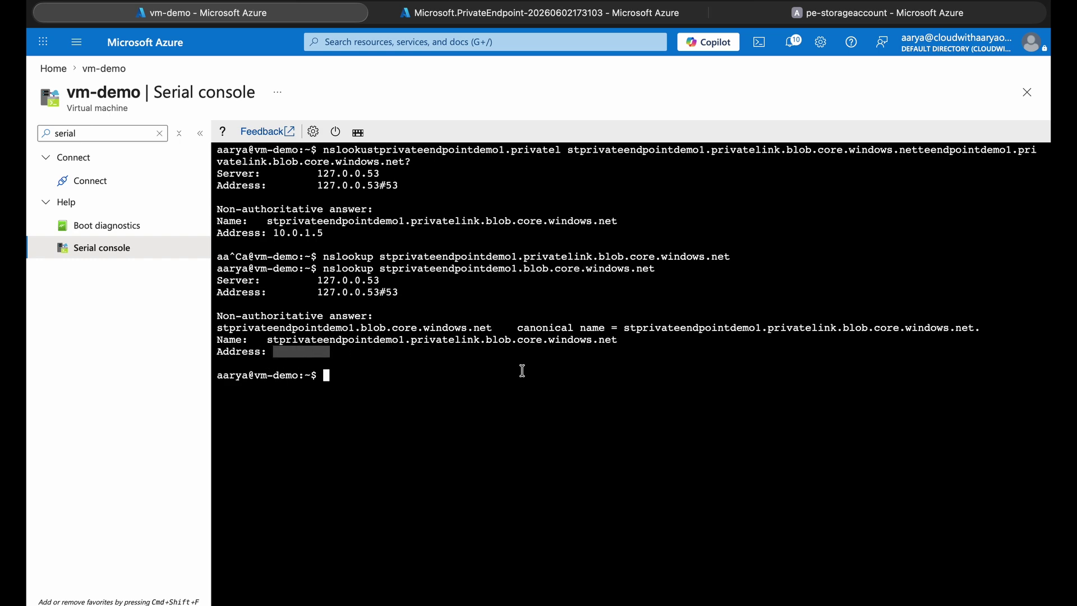
click(522, 371)
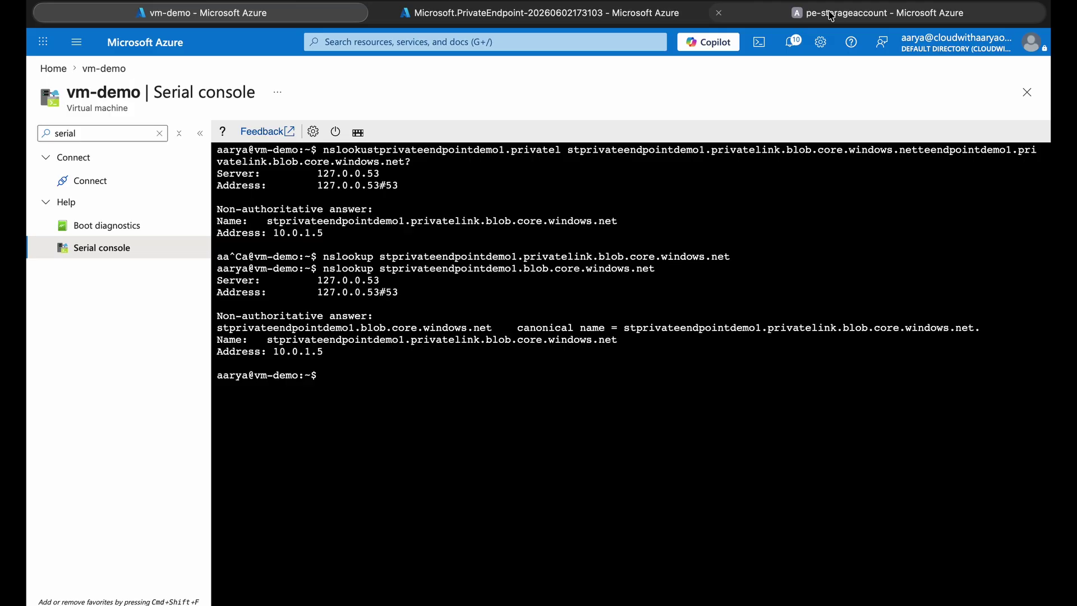
- Run az storage container list for stprivateendpointdemo1, returning demo-container
mouse_move(830, 15)
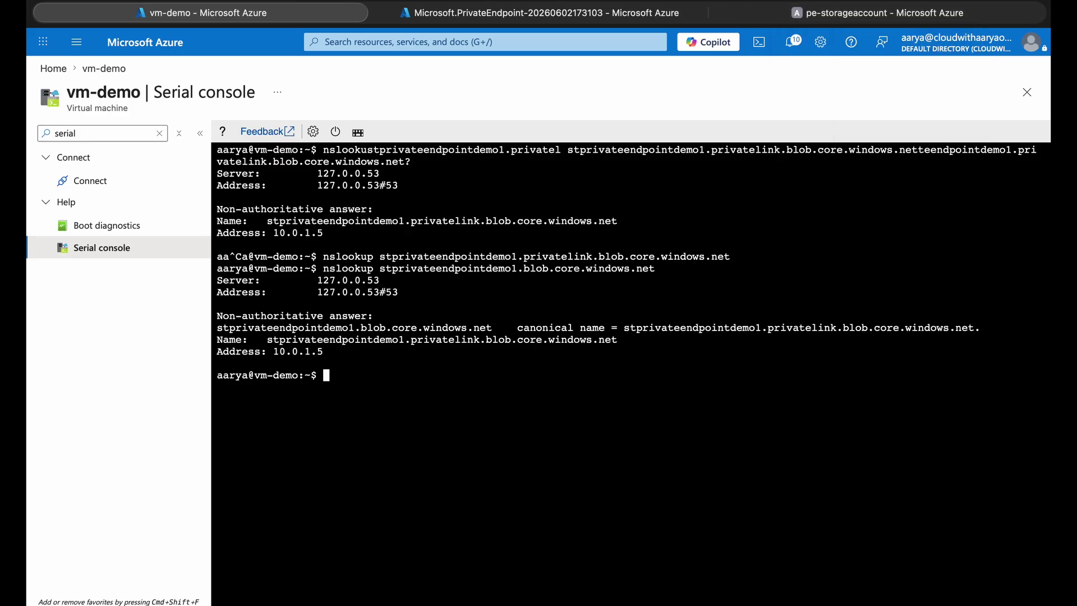
click(428, 482)
key(super+v)
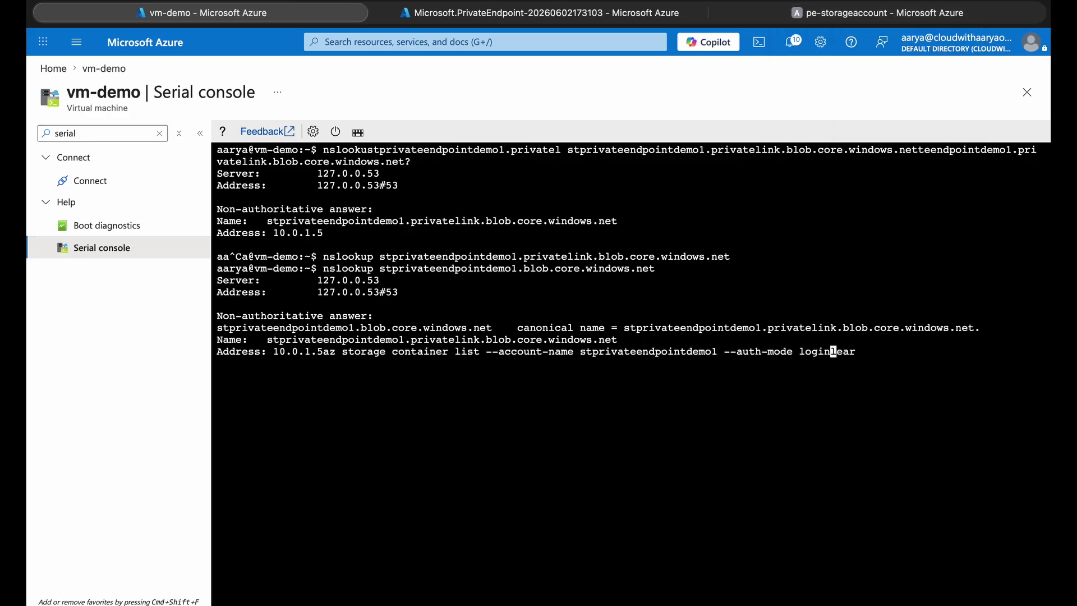
key(Return)
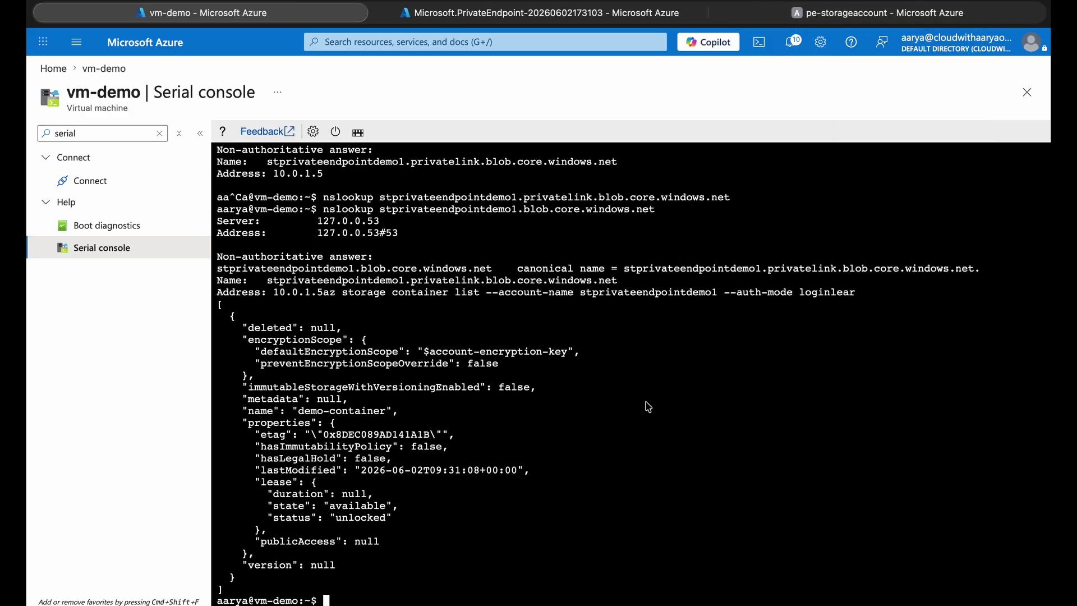